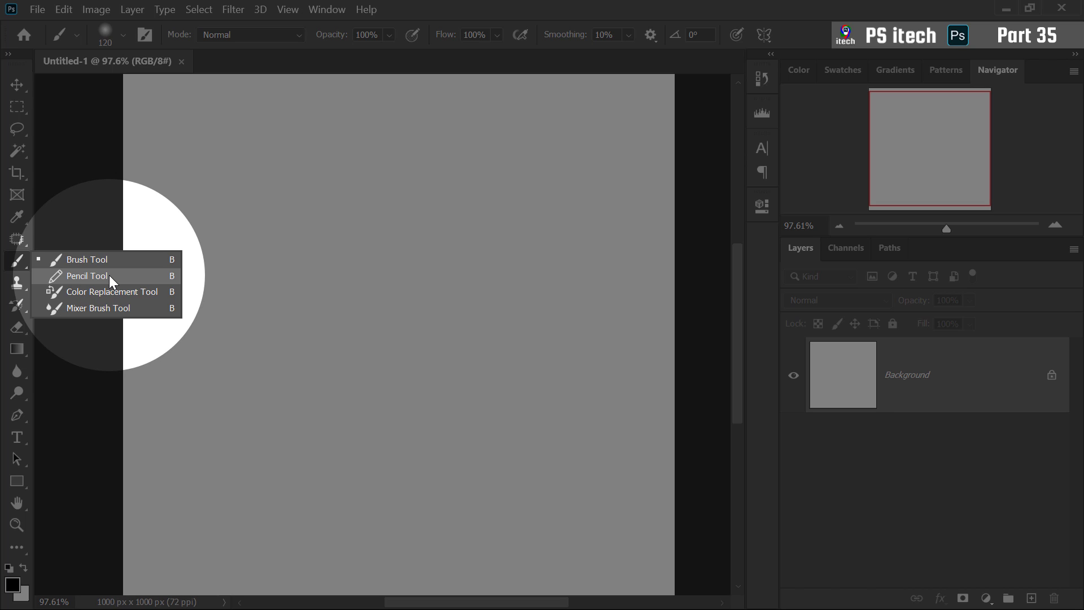
- Switch to the Pencil tool, size its tip to 150 px and paint a thick black diagonal stroke across the upper canvas
click(97, 276)
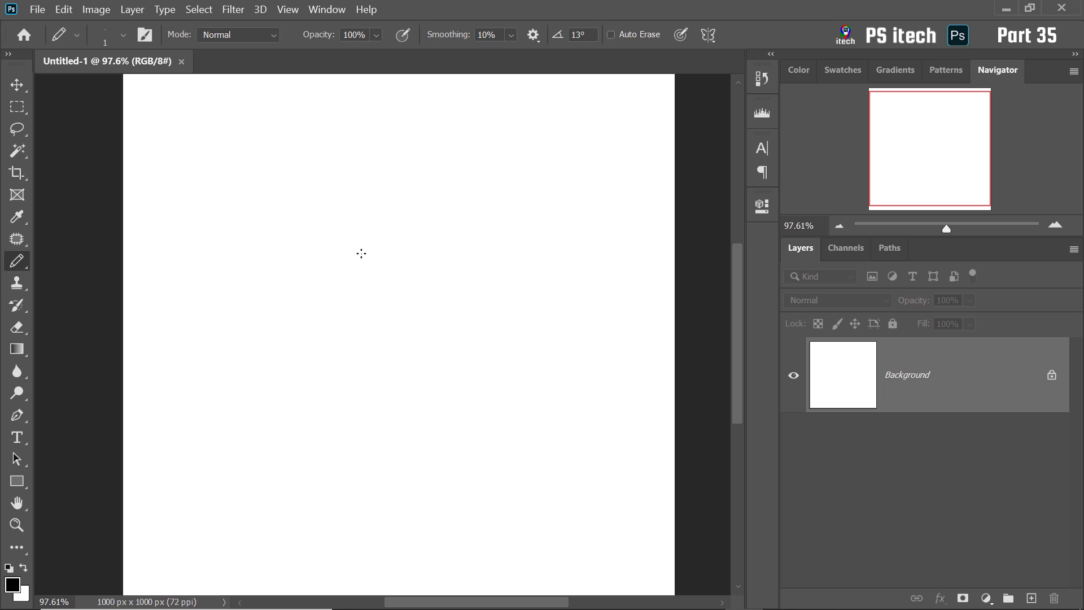
mouse_move(300, 249)
mouse_down()
mouse_move(438, 239)
mouse_move(274, 229)
mouse_move(516, 229)
mouse_move(382, 238)
mouse_up()
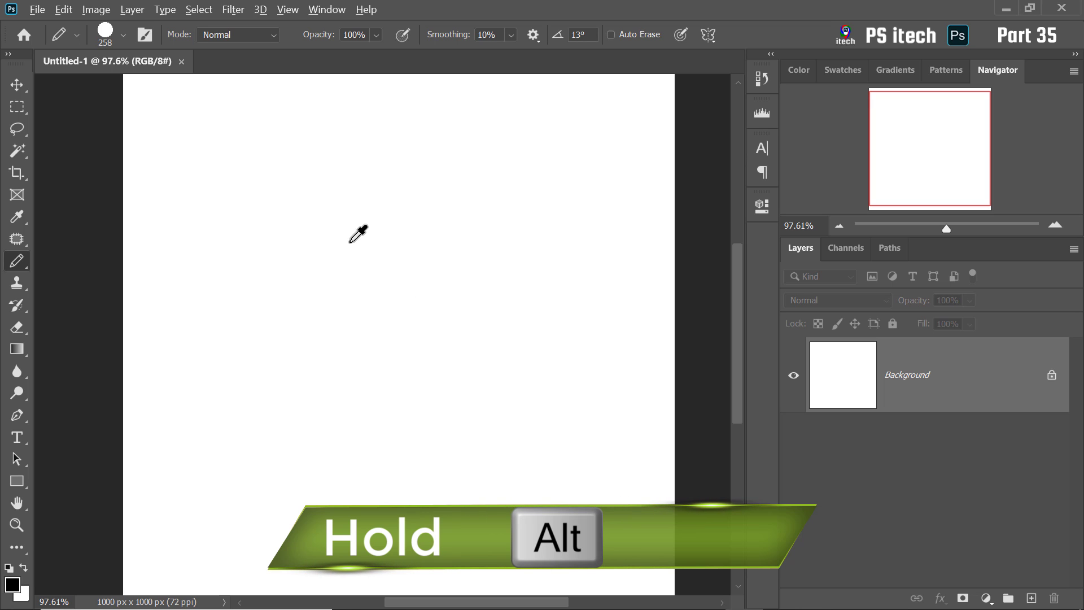
mouse_move(326, 245)
mouse_down()
mouse_move(465, 240)
mouse_move(282, 242)
mouse_move(225, 256)
mouse_move(346, 244)
mouse_up()
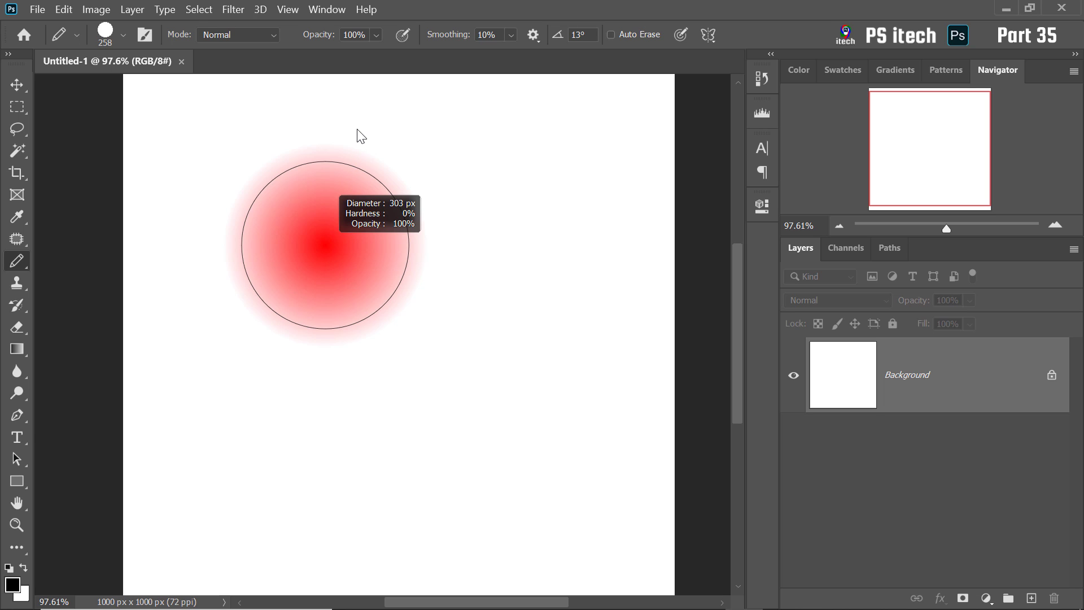
mouse_move(357, 130)
mouse_down()
mouse_move(382, 527)
mouse_move(375, 518)
mouse_up()
key(bracketleft)
key(bracketleft)
key(bracketleft)
key(bracketleft)
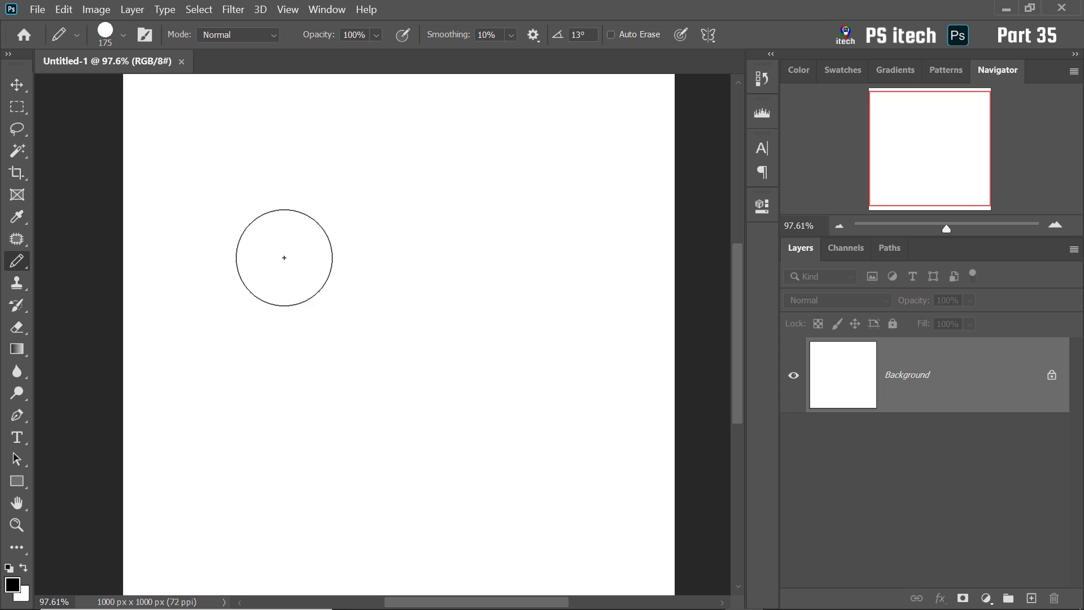
drag(201, 291, 474, 234)
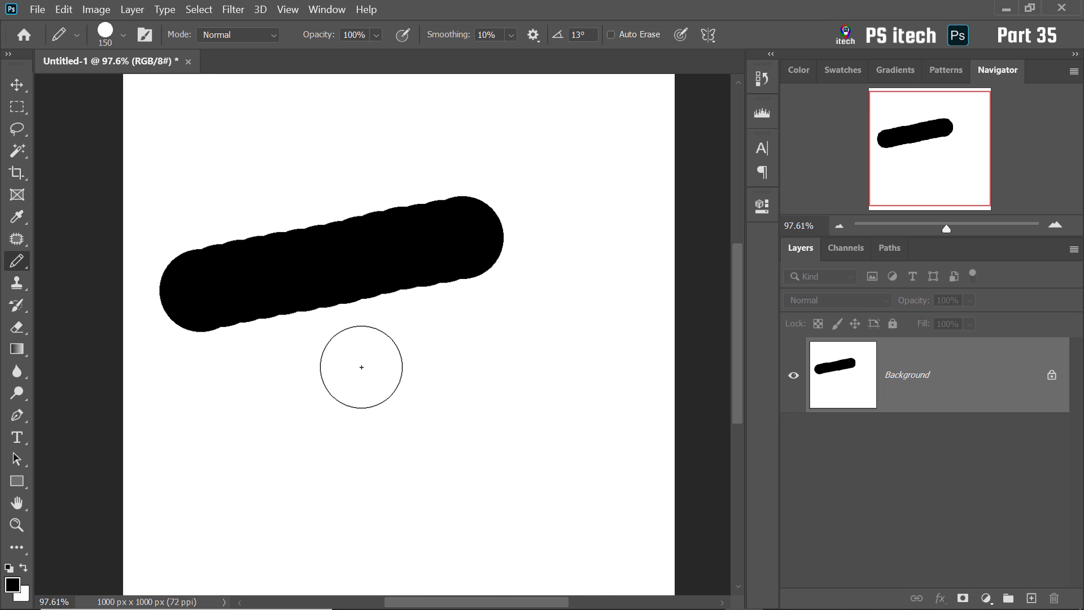
- Set the pencil's hardness to 0% and paint a second thick black stroke below the first one
right_click(368, 335)
drag(480, 407, 446, 411)
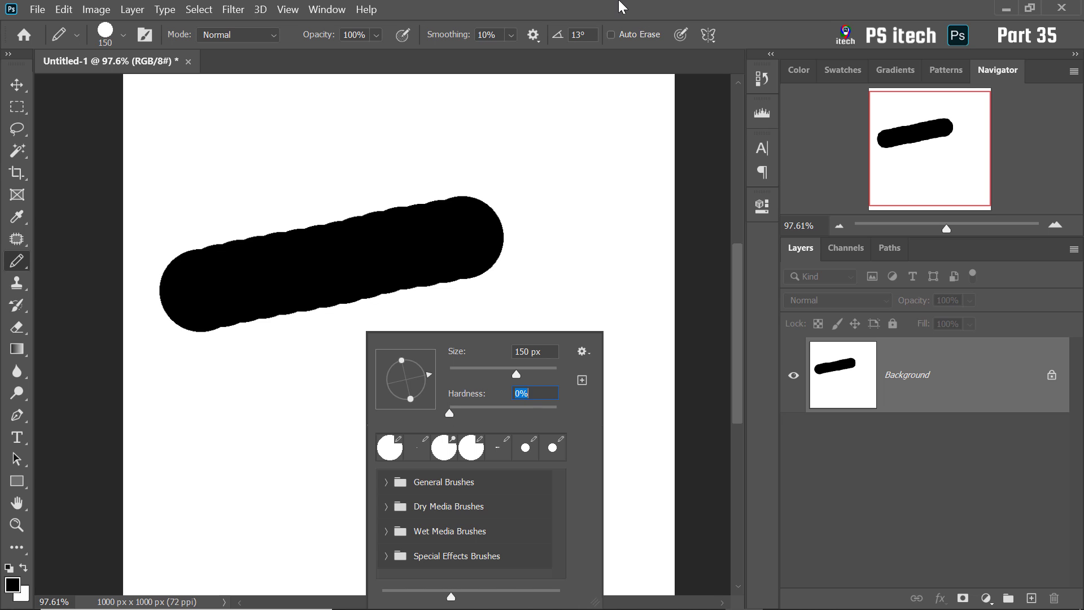
key(Return)
drag(217, 409, 544, 344)
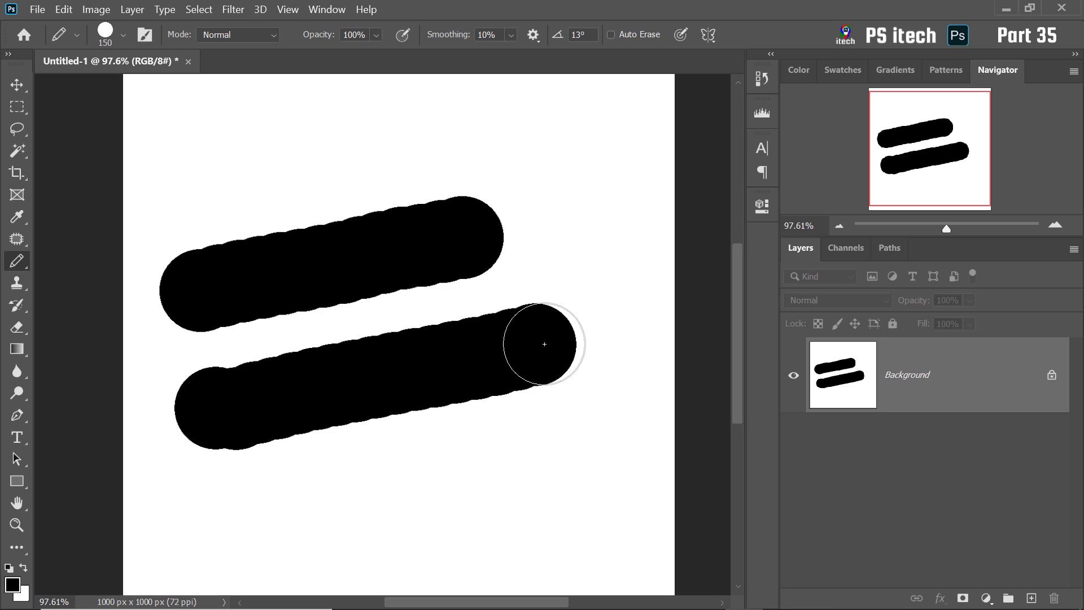
scroll(497, 294, down, 4)
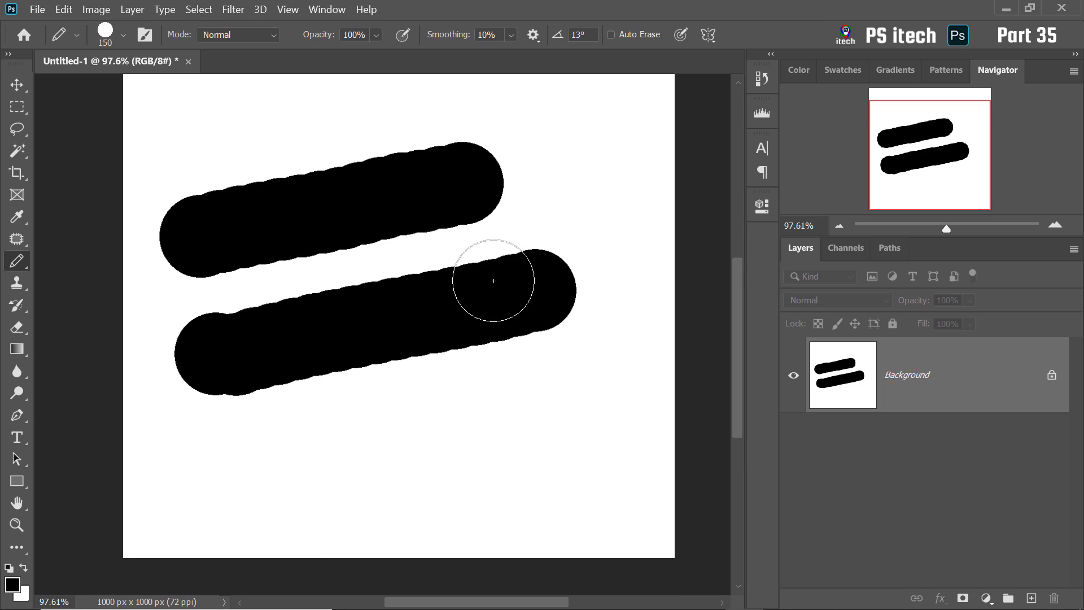
- Switch to the Brush tool and paint a 120 px stroke with 0% hardness below the two pencil strokes
right_click(490, 292)
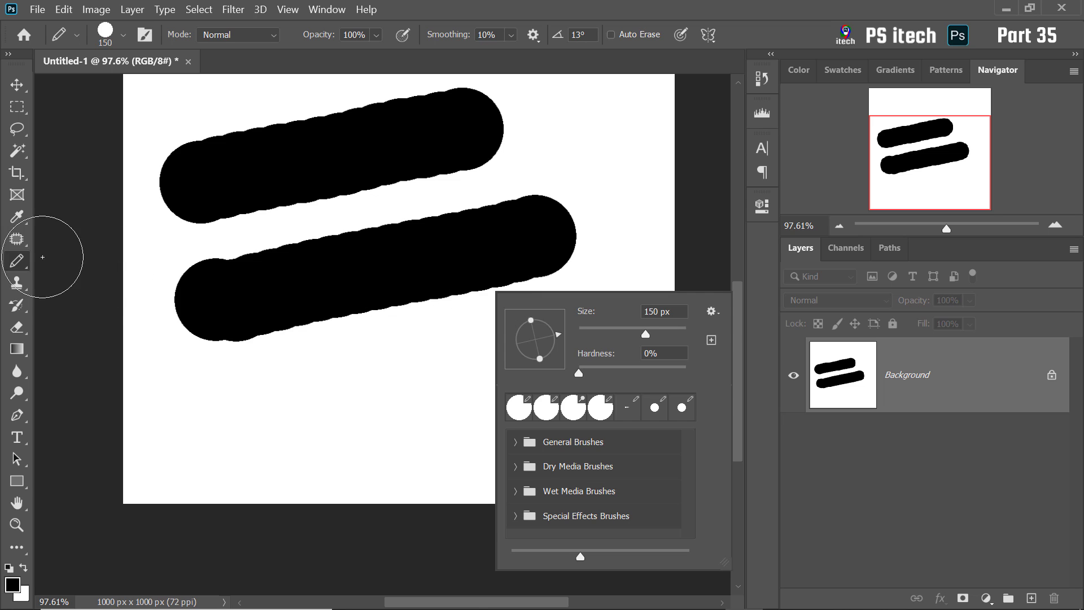
right_click(17, 260)
click(136, 262)
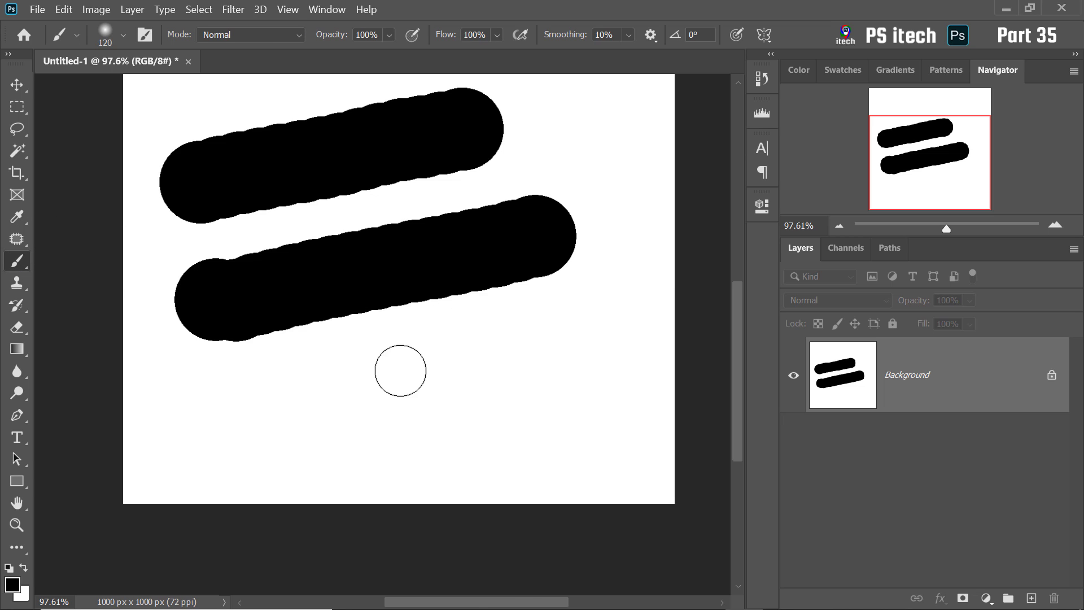
right_click(439, 333)
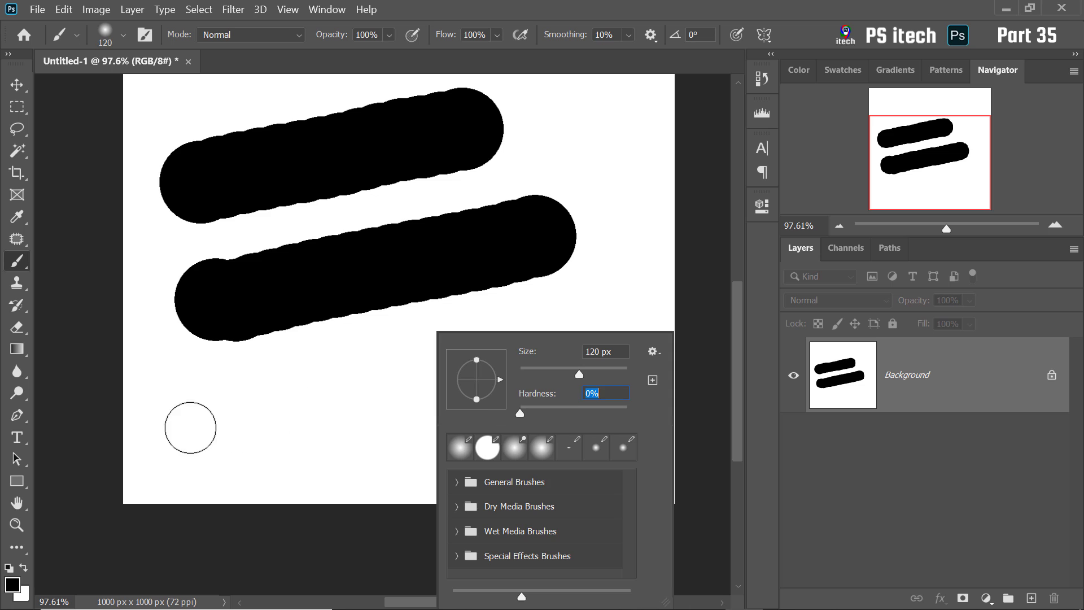
drag(191, 429, 550, 375)
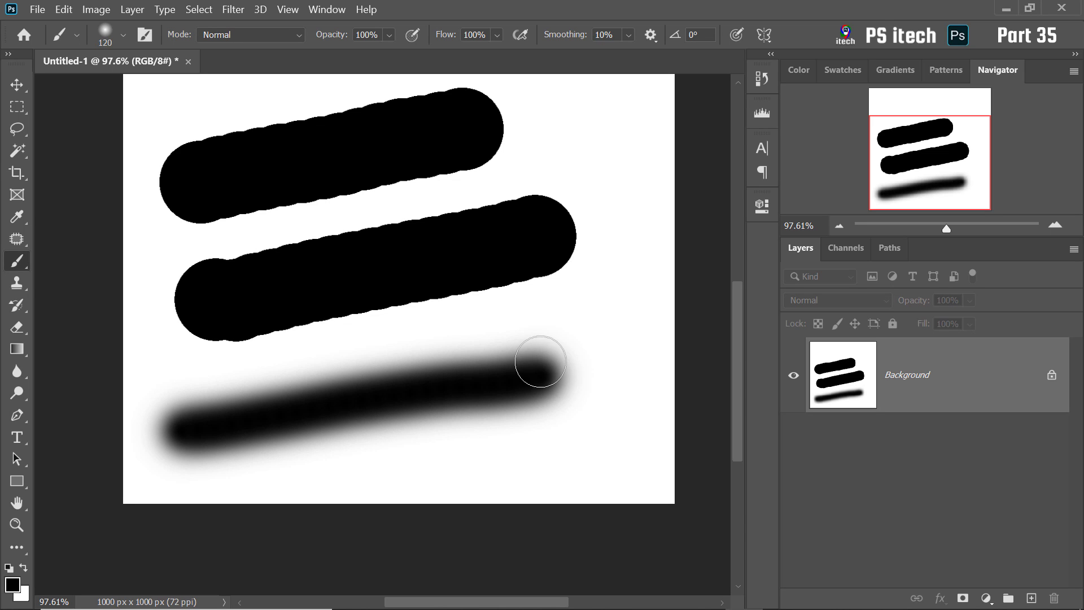
- Raise the brush hardness to the maximum and paint another black stroke along the bottom edge of the canvas
right_click(537, 365)
drag(628, 414, 735, 413)
drag(311, 486, 606, 456)
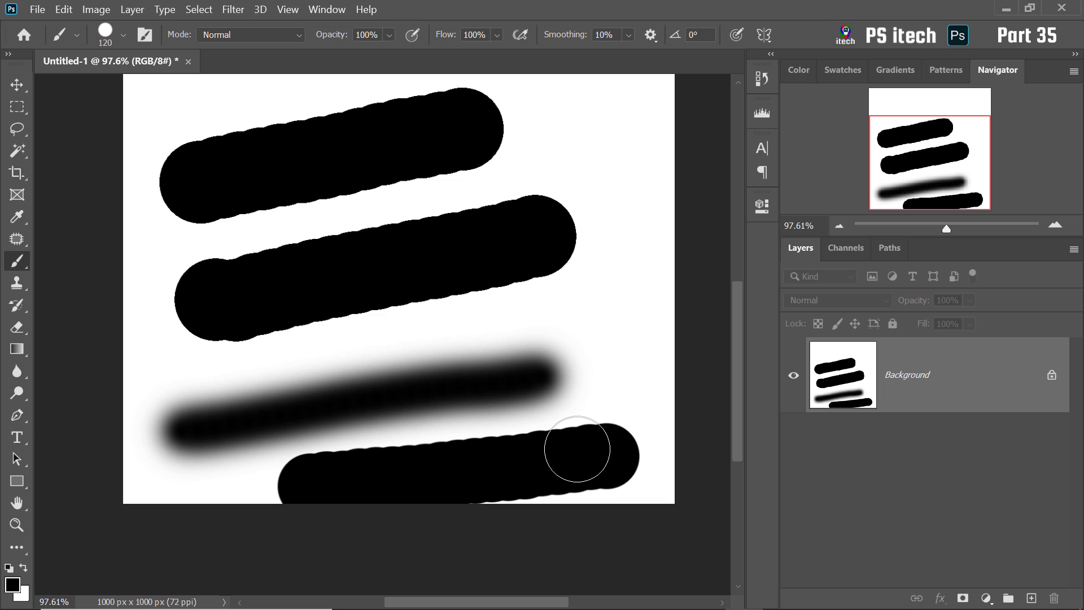
- Examine the edge of the second pencil stroke up close, and clear all strokes by filling the canvas with the white background color
scroll(511, 358, up, 8)
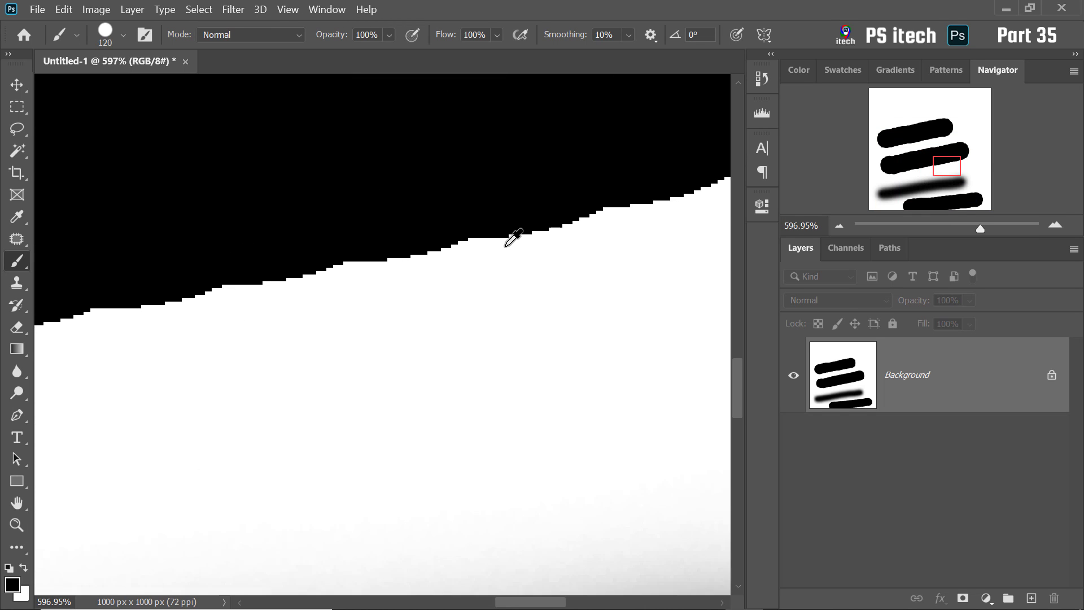
scroll(512, 237, up, 1)
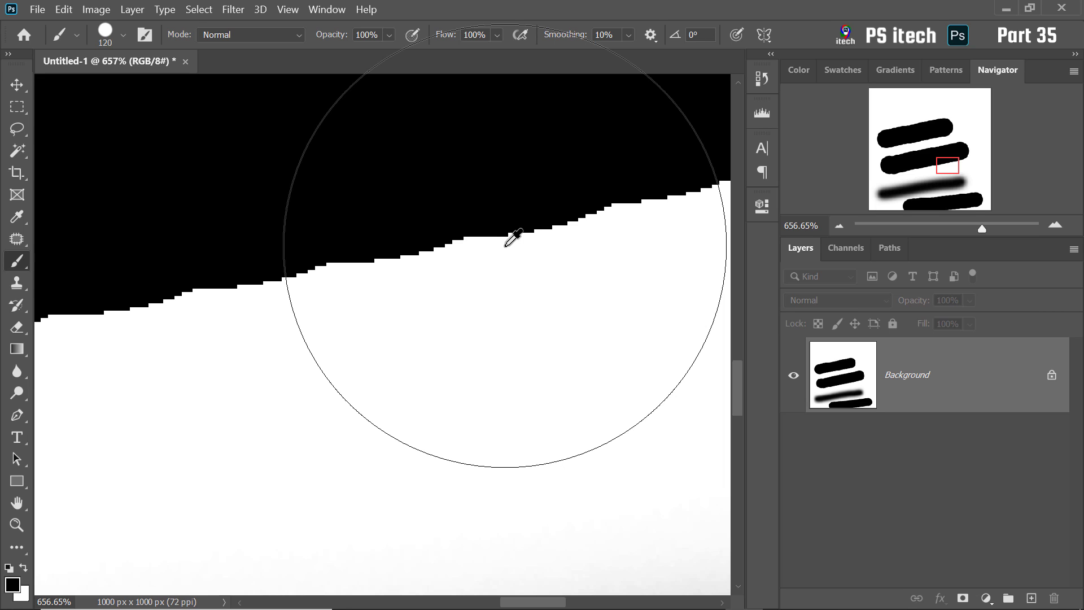
key(ctrl+0)
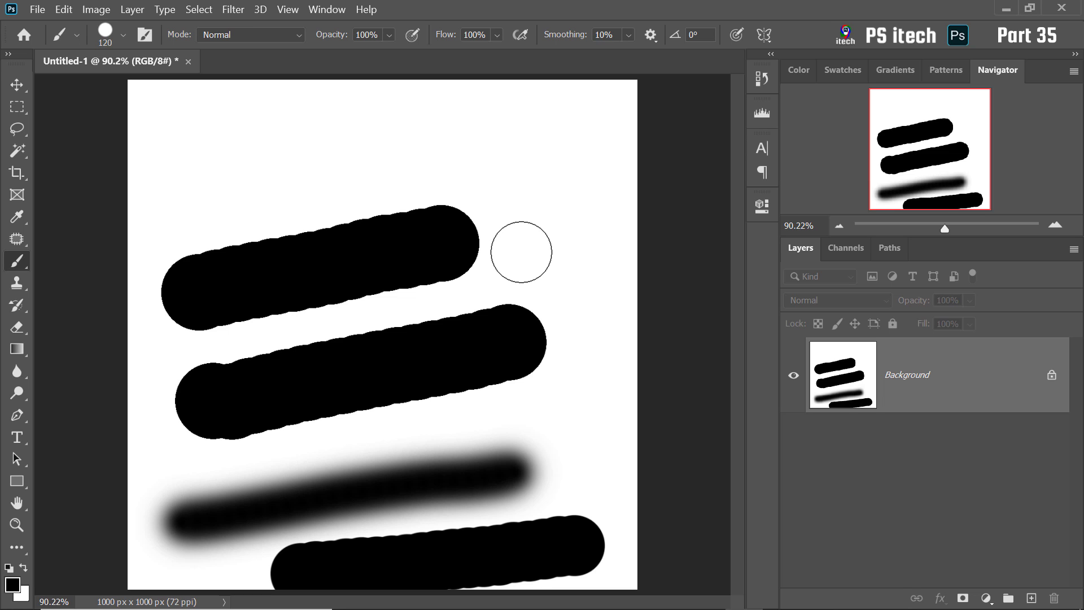
key(ctrl+BackSpace)
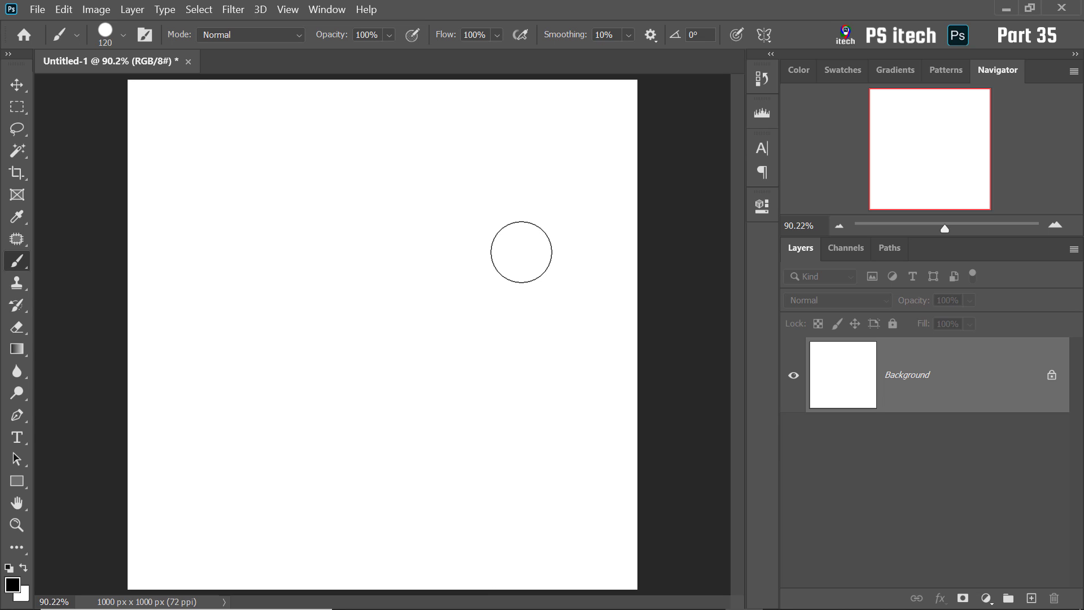
- Switch to the Pencil tool and reduce its tip size to 5 px
right_click(23, 256)
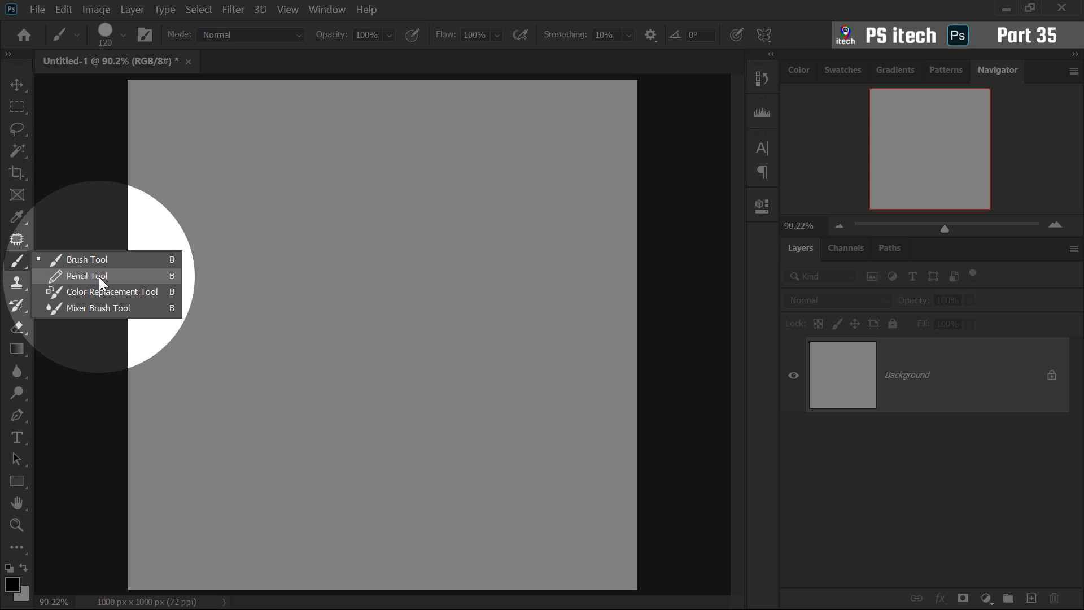
click(99, 275)
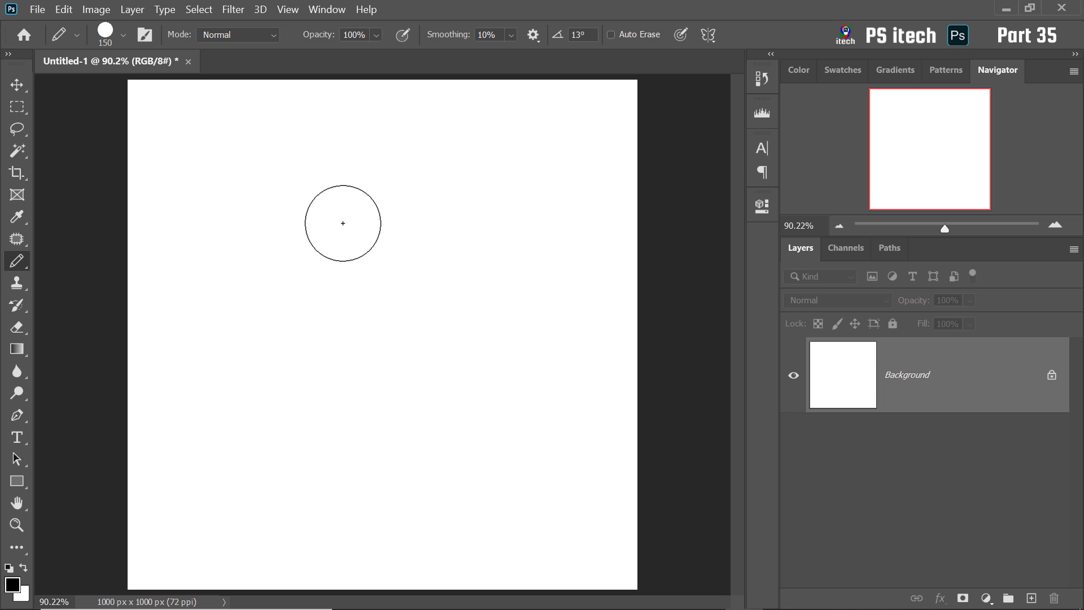
key(bracketleft)
key(bracketleft)
key(bracketleft)
key(bracketleft)
key(bracketleft)
key(bracketleft)
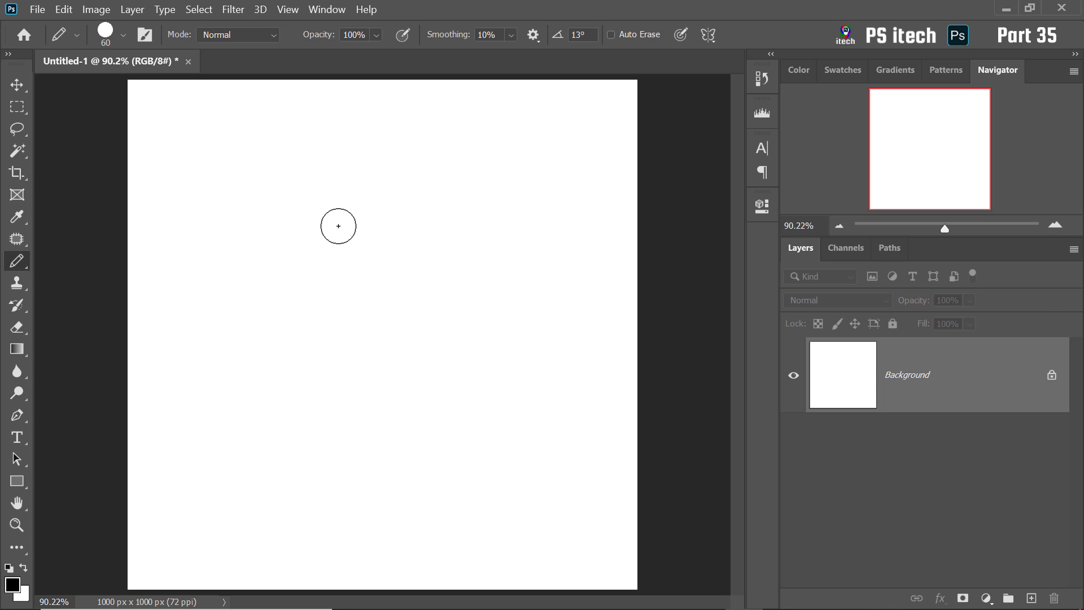
key(bracketleft)
key(bracketleft)
key(bracketleft)
key(bracketleft)
- Draw a thin diagonal trial line across the upper canvas and undo it
scroll(344, 196, up, 2)
scroll(346, 198, down, 2)
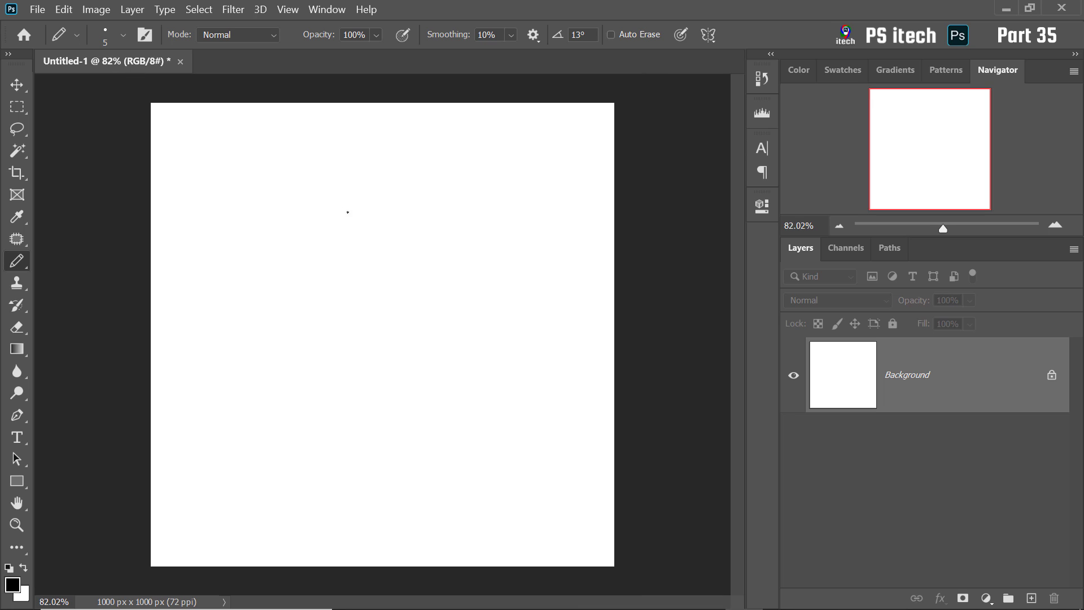
drag(247, 259, 473, 202)
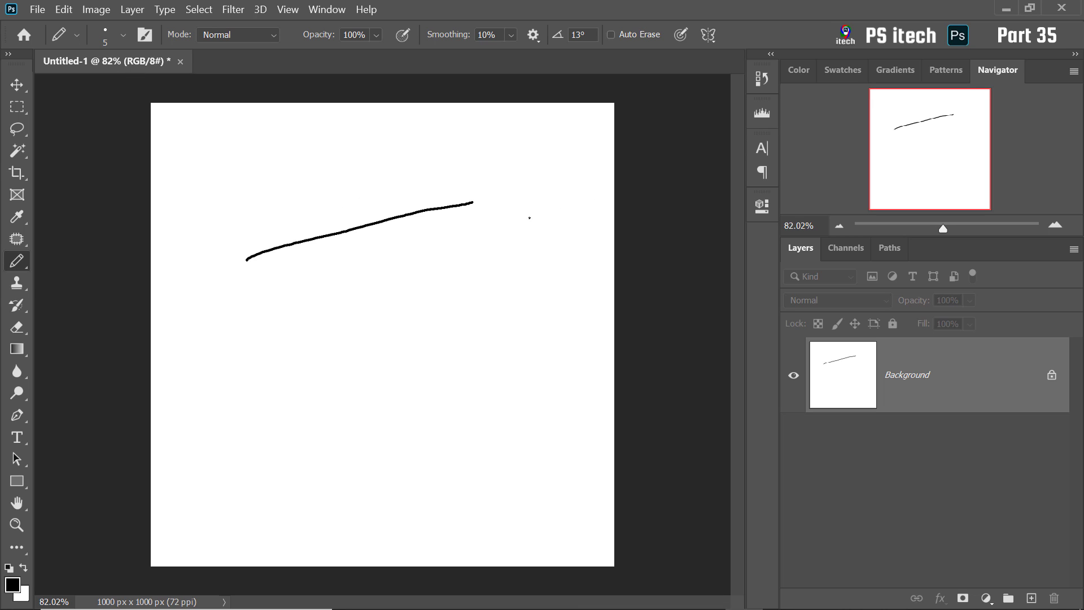
key(ctrl+z)
- Reduce the pencil tip to 1 px, draw a diagonal trial line on the canvas and undo it
key(bracketleft)
key(bracketleft)
key(bracketleft)
key(bracketleft)
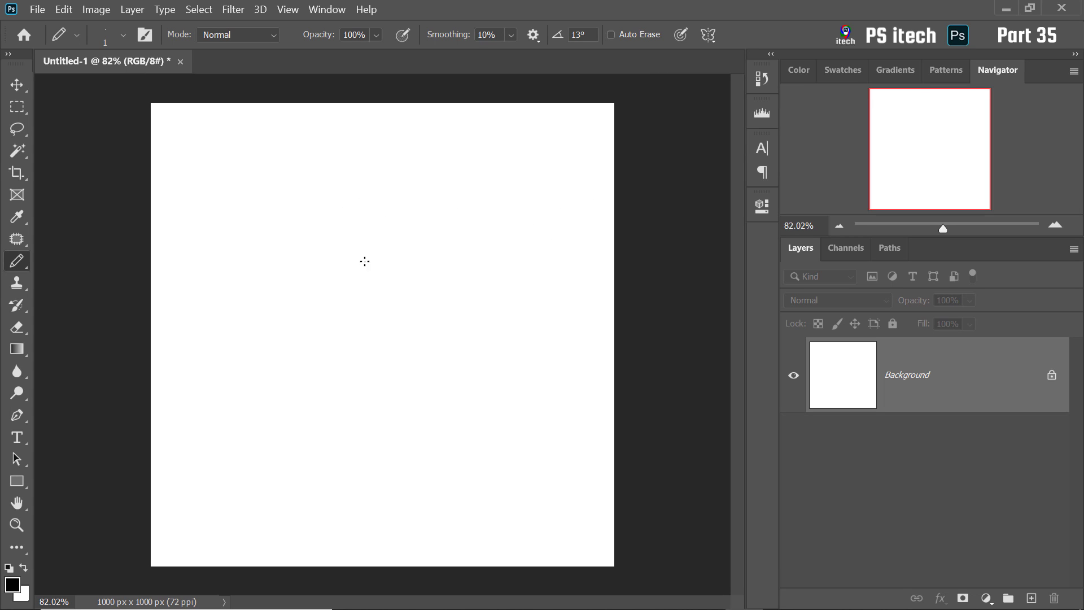
drag(331, 267, 583, 199)
key(ctrl+z)
- Check the document's width and height in pixels in the image size settings
click(96, 9)
click(170, 126)
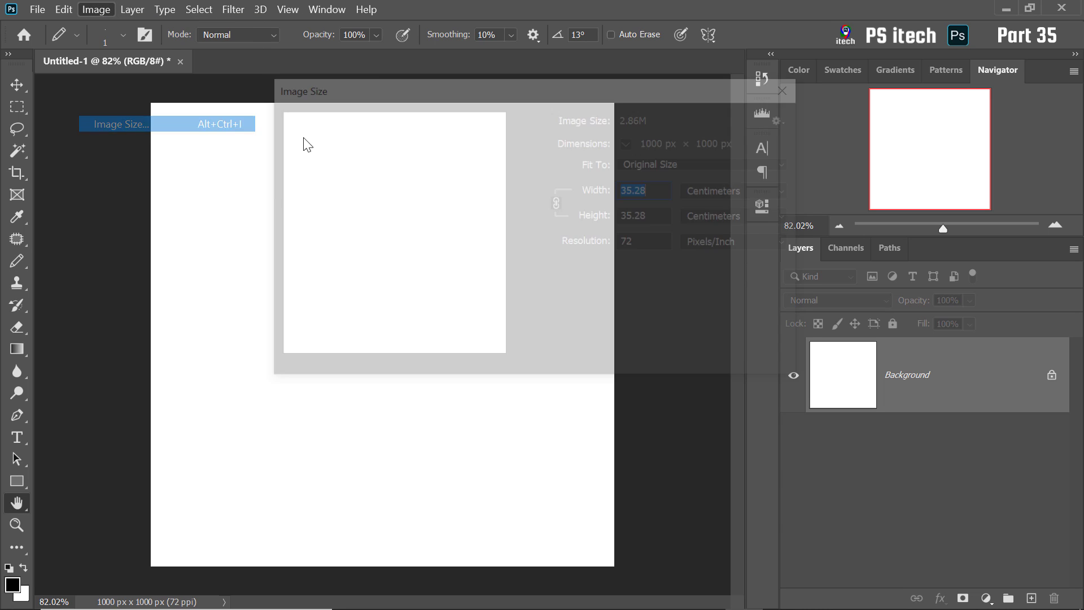
click(749, 189)
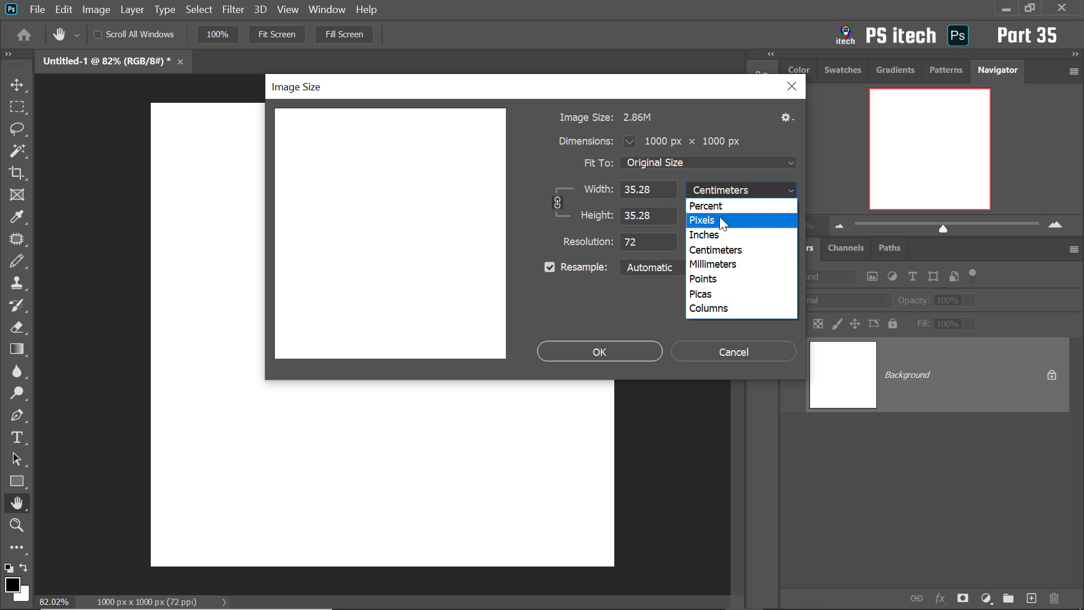
click(725, 224)
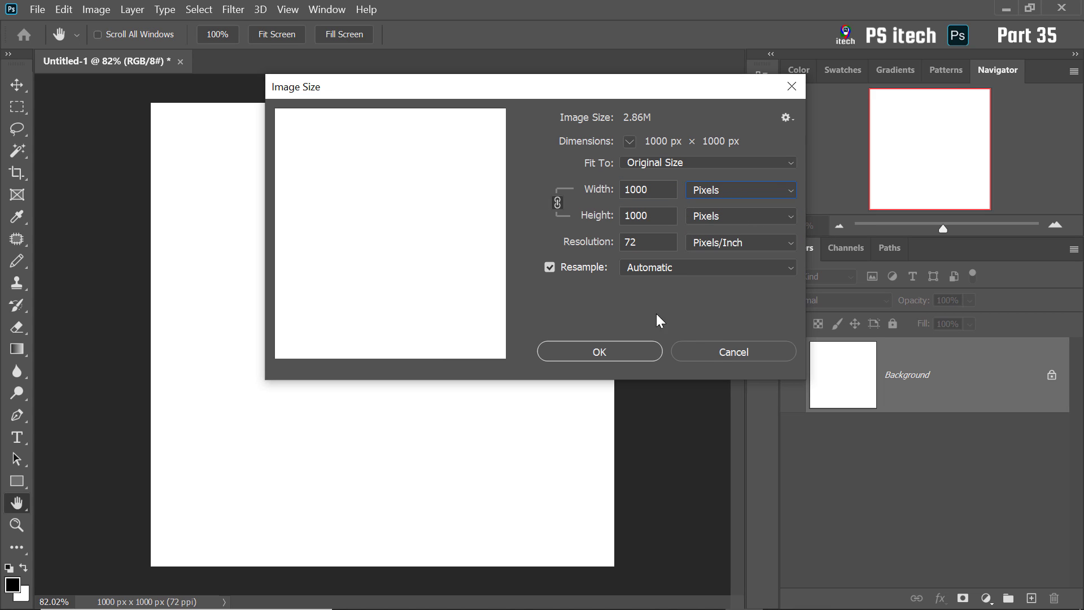
click(632, 351)
click(684, 349)
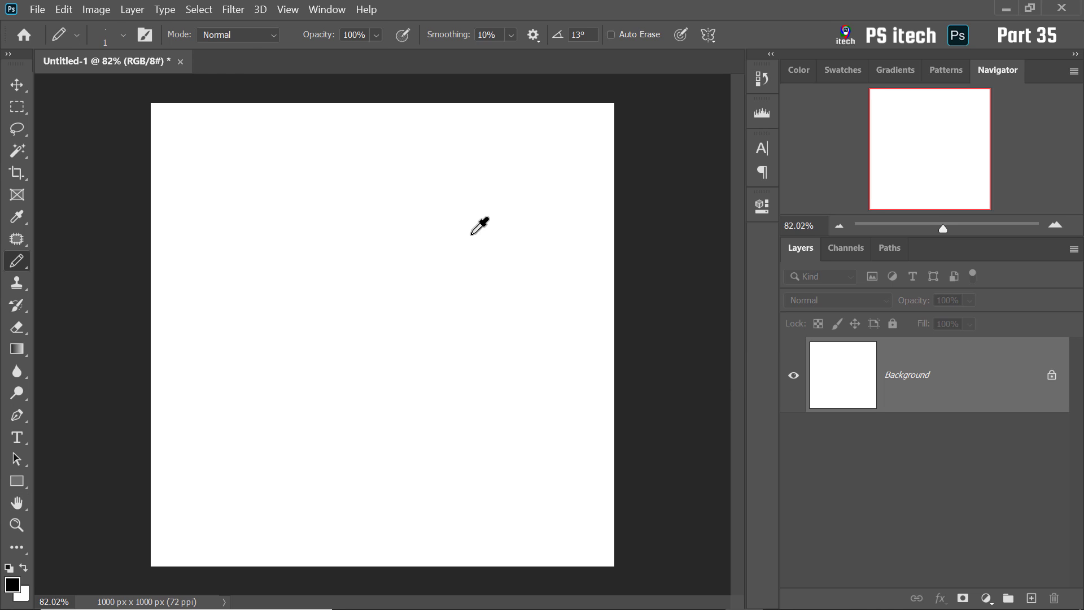
- Sketch the rounded outline of a bird's head with the 1 px pencil, leaving a pointed notch where the beak attaches
scroll(472, 236, up, 3)
scroll(489, 238, down, 3)
scroll(497, 229, up, 3)
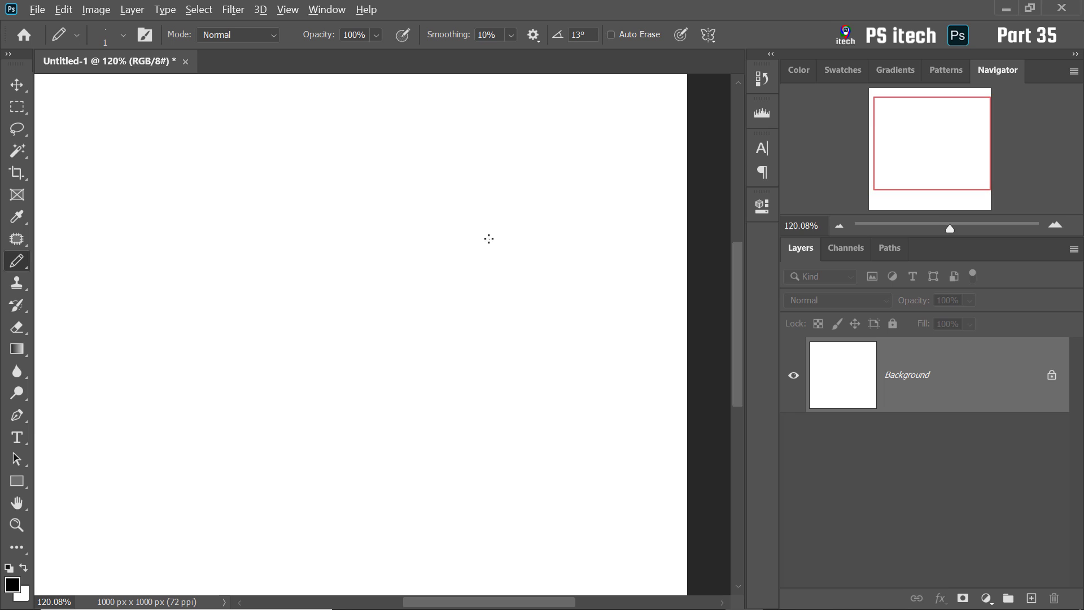
scroll(489, 237, up, 2)
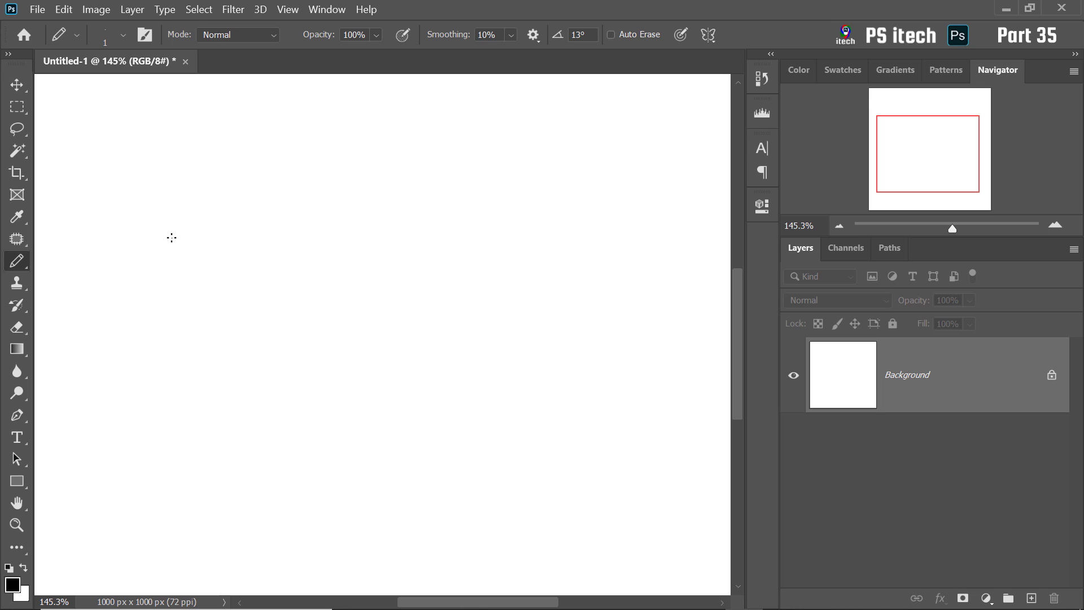
mouse_move(165, 206)
mouse_down()
mouse_move(189, 229)
mouse_move(168, 253)
mouse_move(252, 184)
mouse_move(279, 270)
mouse_up()
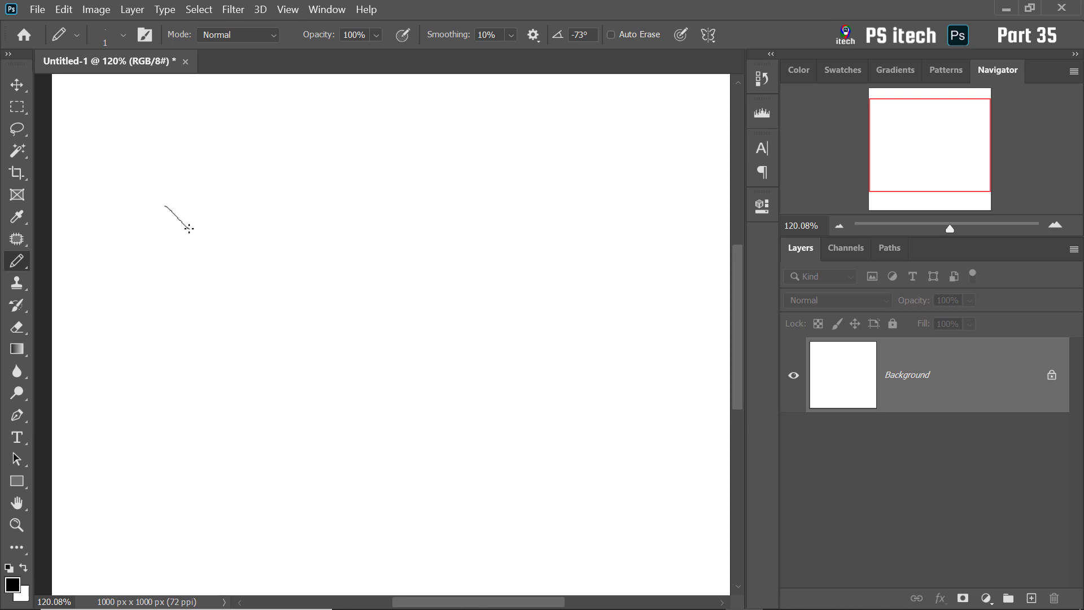
drag(167, 252, 237, 303)
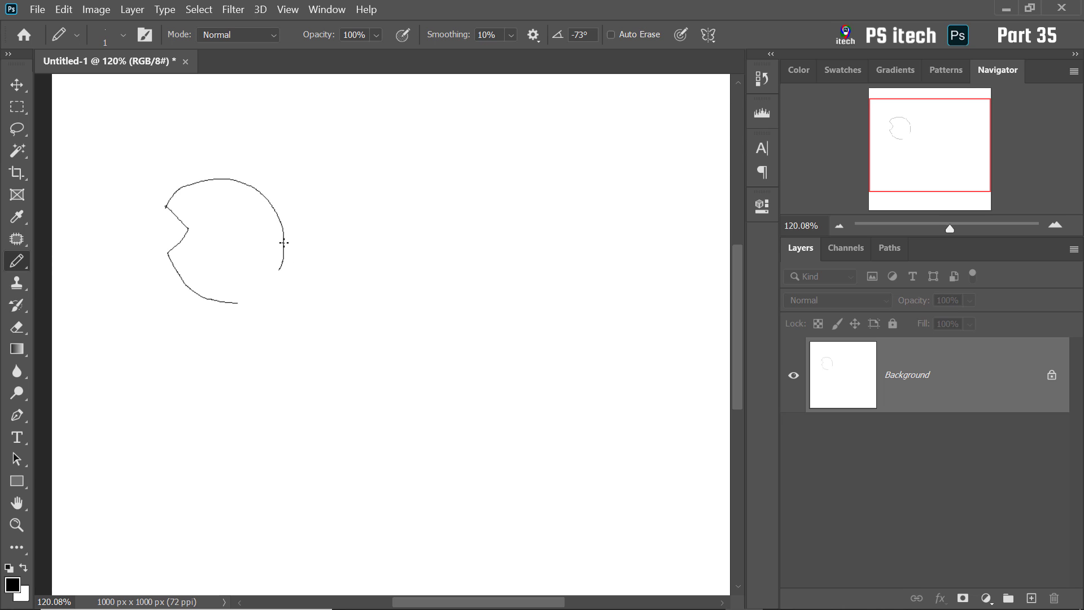
- Draw the bird's back and belly as long curves running from the head toward the tail
mouse_move(283, 242)
mouse_down()
mouse_move(367, 226)
mouse_move(526, 326)
mouse_move(545, 356)
mouse_up()
drag(240, 303, 730, 428)
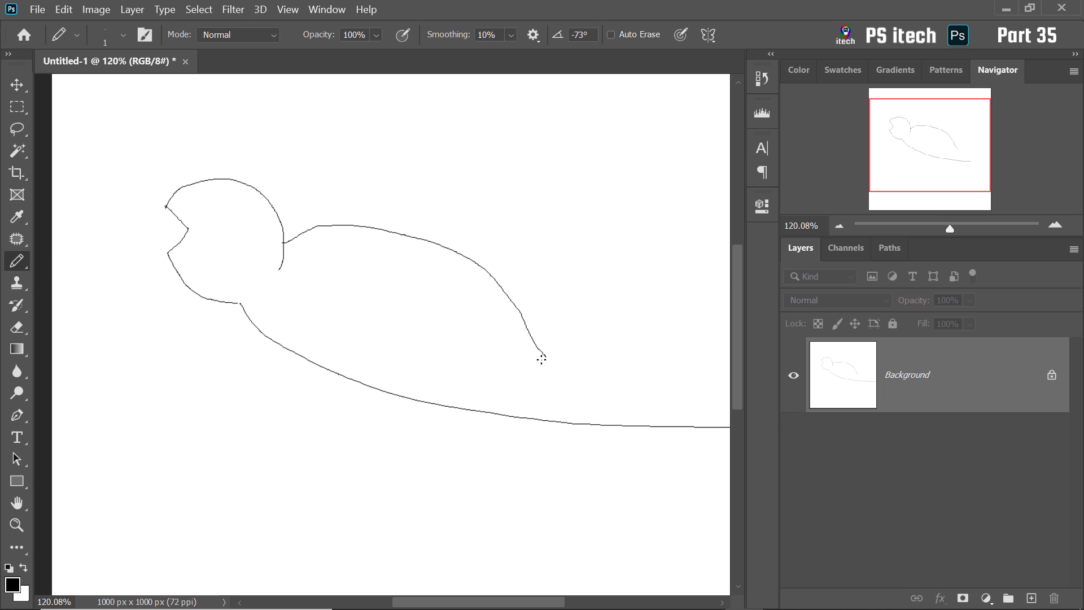
drag(543, 356, 730, 402)
- Draw the wing's lower and upper contours inside the body, redoing the upper curve and adding a short line along its front top edge
mouse_move(352, 255)
mouse_down()
mouse_move(331, 307)
mouse_move(730, 361)
mouse_up()
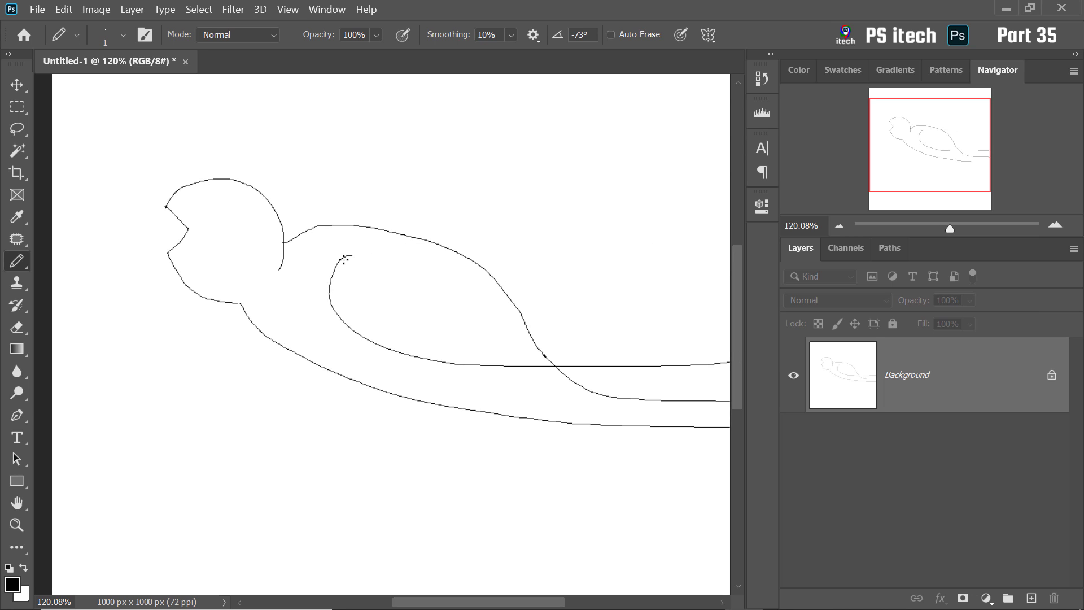
drag(455, 290, 718, 312)
key(ctrl+z)
drag(338, 265, 731, 344)
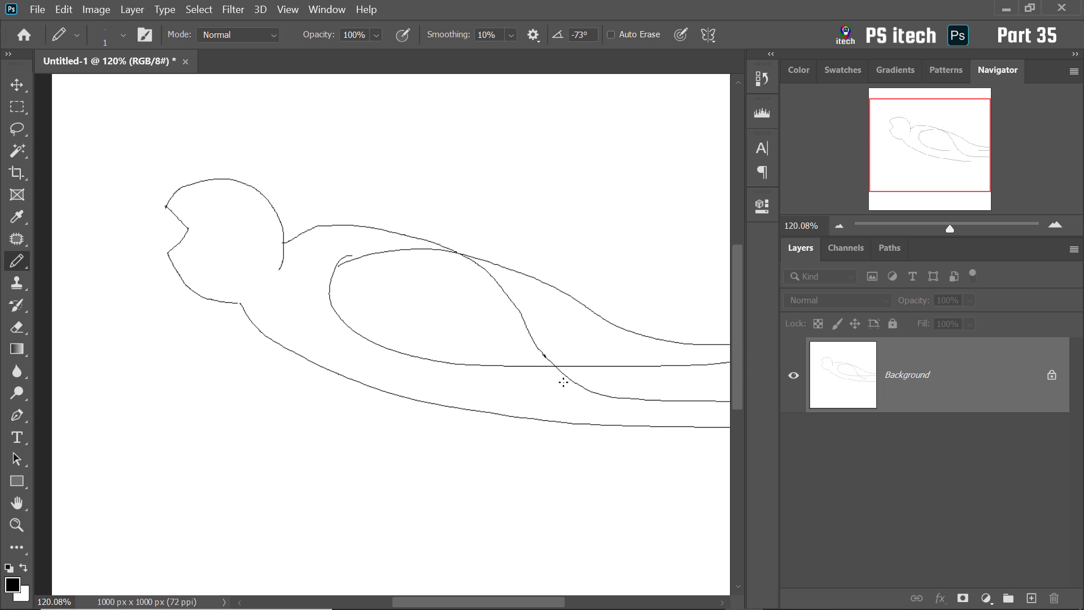
drag(336, 266, 424, 242)
- Draw a downward-hooked beak joined to the notch at the front of the bird's head
drag(145, 267, 169, 206)
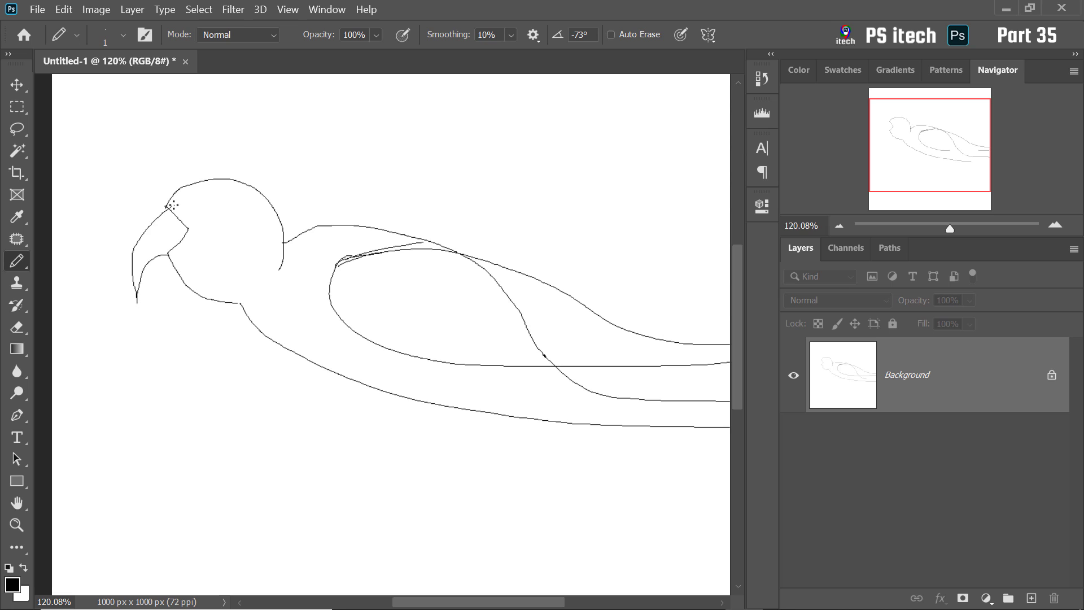
- Redraw the hooked beak slimmer against the notch of the head and add a curved line inside it
key(ctrl+z)
mouse_move(168, 253)
mouse_down()
mouse_move(139, 290)
mouse_move(167, 207)
mouse_up()
drag(139, 287, 161, 243)
key(ctrl+z)
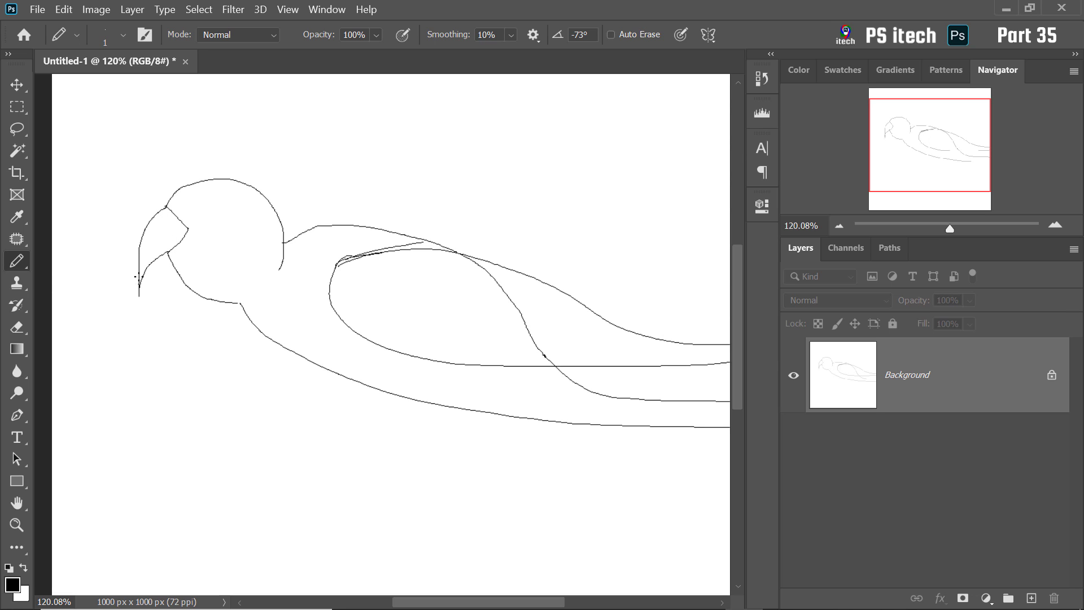
drag(139, 282, 169, 236)
key(ctrl+z)
drag(139, 276, 167, 236)
key(ctrl+z)
- Sketch a small oval eye with overlapping outlines and reinforce the underside of the head with short strokes
scroll(204, 257, up, 4)
scroll(202, 241, down, 1)
mouse_move(211, 207)
mouse_down()
mouse_move(230, 219)
mouse_move(213, 210)
mouse_move(231, 209)
mouse_move(224, 229)
mouse_up()
scroll(237, 237, down, 3)
mouse_move(252, 288)
mouse_down()
mouse_move(288, 284)
mouse_move(224, 274)
mouse_move(249, 285)
mouse_up()
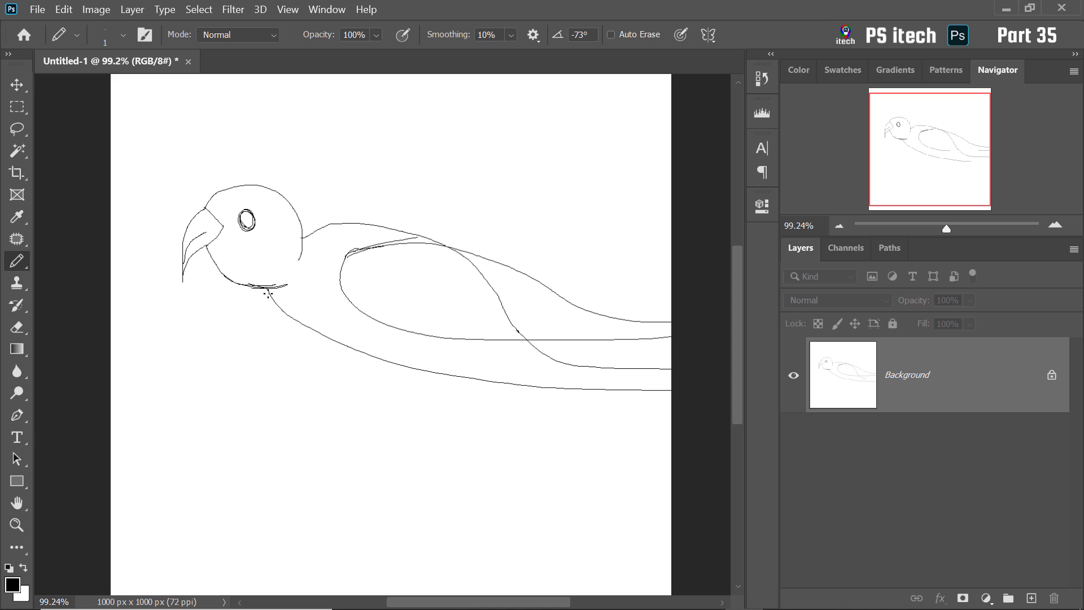
- Retrace the belly with long loose strokes from the throat toward the tail, undoing the unwanted attempts
mouse_move(267, 288)
mouse_down()
mouse_move(327, 342)
mouse_move(457, 368)
mouse_up()
key(ctrl+z)
mouse_move(293, 314)
mouse_down()
mouse_move(359, 346)
mouse_move(480, 375)
mouse_up()
key(ctrl+z)
mouse_move(291, 315)
mouse_down()
mouse_move(360, 358)
mouse_move(619, 381)
mouse_up()
drag(411, 364, 652, 383)
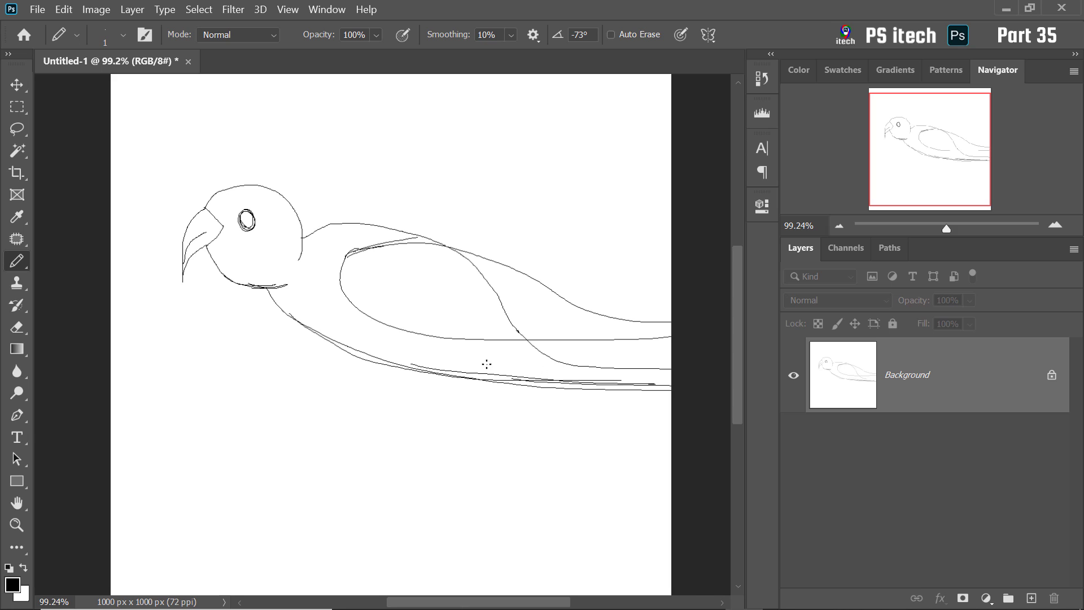
- Add long, nearly parallel feather lines along the lower body, running back into the tail
drag(488, 363, 655, 370)
drag(421, 354, 658, 373)
drag(451, 343, 656, 365)
drag(536, 375, 687, 390)
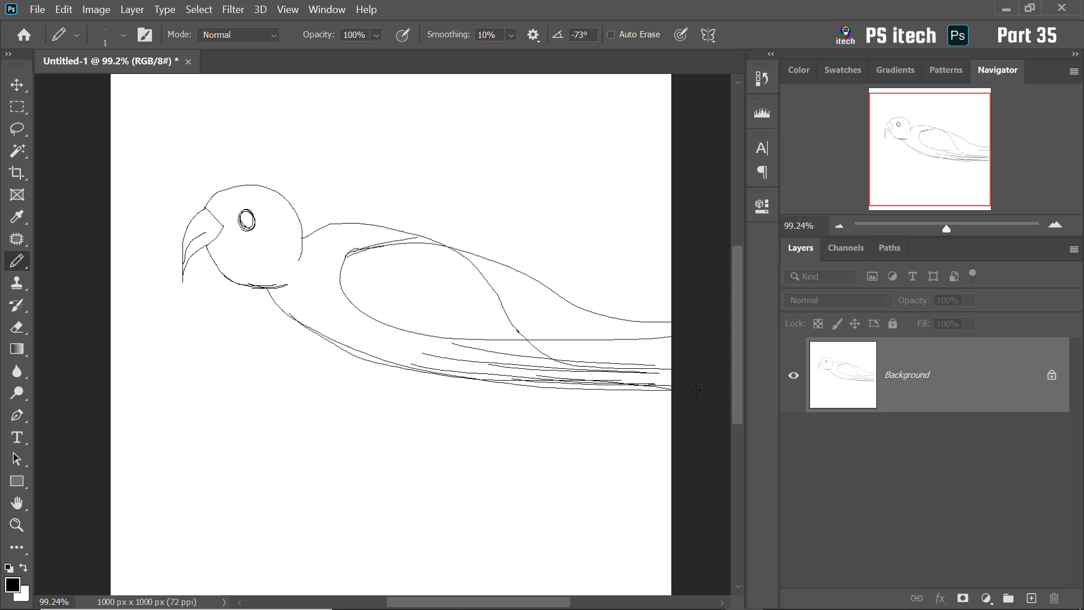
drag(604, 372, 671, 370)
- Sketch curved feather contours inside the wing, following its rounded front edge and sweeping backward
mouse_move(406, 252)
mouse_down()
mouse_move(378, 303)
mouse_move(388, 269)
mouse_move(364, 251)
mouse_move(377, 304)
mouse_move(379, 276)
mouse_move(357, 270)
mouse_move(440, 321)
mouse_up()
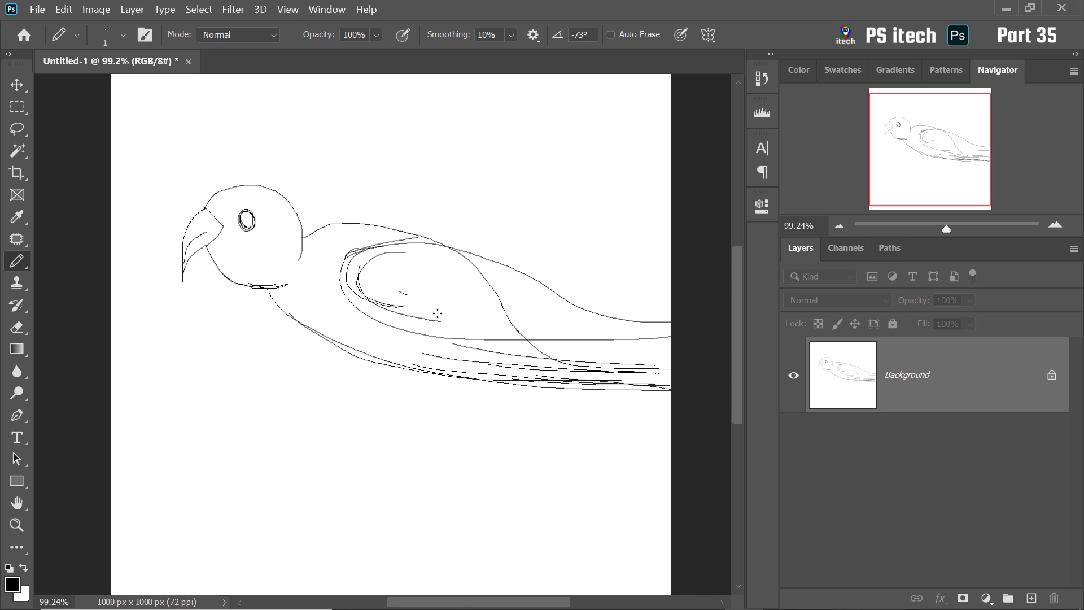
mouse_move(364, 290)
mouse_down()
mouse_move(462, 337)
mouse_move(558, 346)
mouse_move(421, 300)
mouse_move(489, 302)
mouse_up()
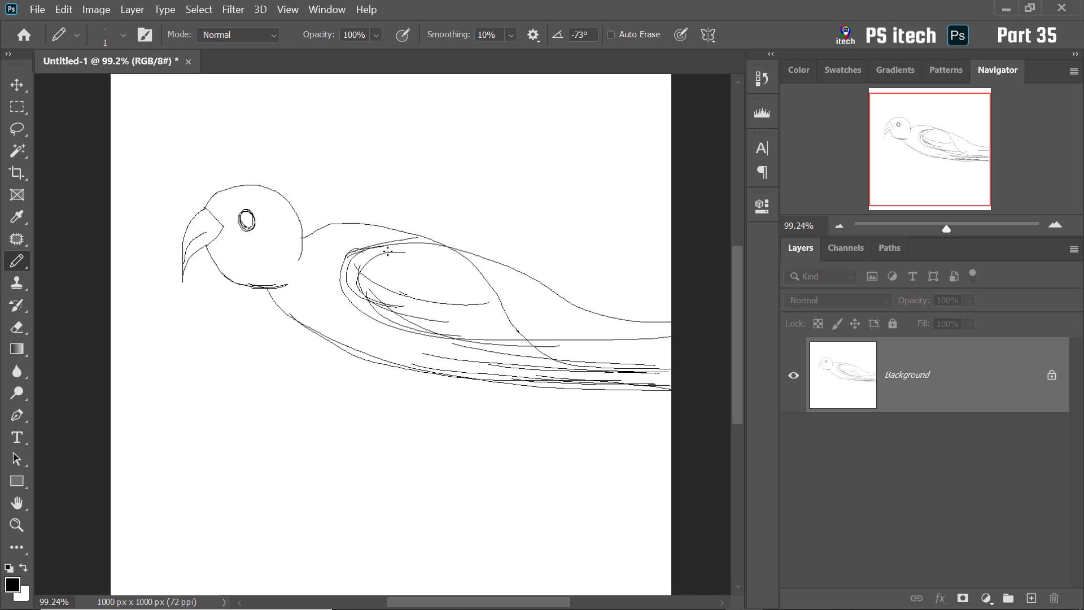
mouse_move(395, 249)
mouse_down()
mouse_move(443, 245)
mouse_move(367, 299)
mouse_up()
drag(395, 315, 516, 326)
mouse_move(416, 260)
mouse_down()
mouse_move(536, 326)
mouse_move(603, 322)
mouse_up()
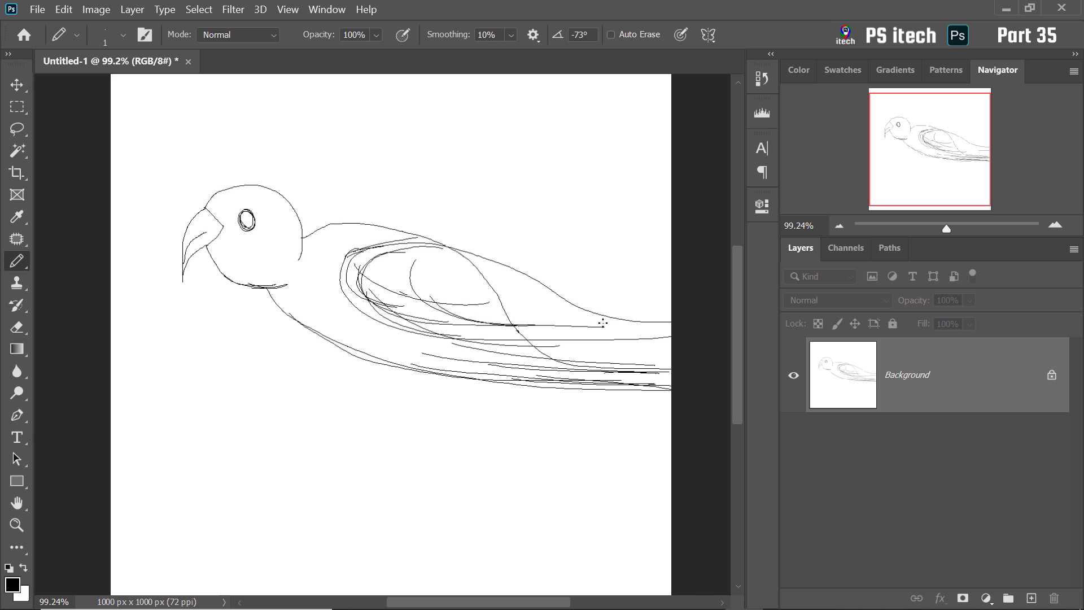
- Extend long feather lines from the rear of the wing along the back and into the tail
drag(526, 319, 669, 333)
mouse_move(464, 280)
mouse_down()
mouse_move(597, 320)
mouse_move(672, 325)
mouse_up()
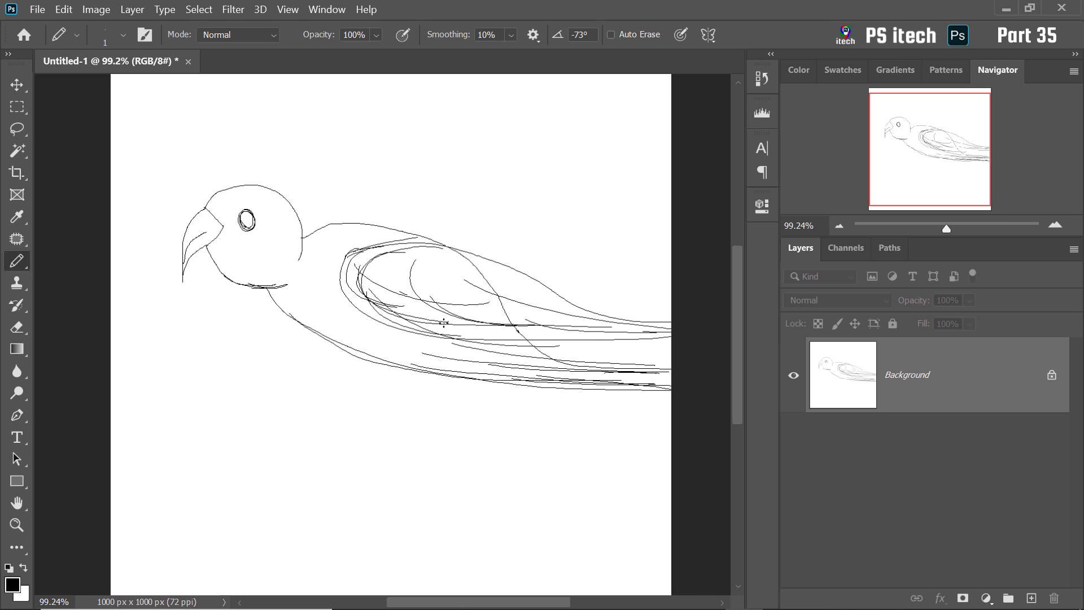
drag(443, 322, 617, 337)
drag(522, 333, 625, 382)
- Thicken the crown of the head with a 3 px pencil, and retrace the back of the head at 1 px
scroll(227, 203, up, 11)
mouse_move(167, 218)
mouse_down()
mouse_move(175, 197)
mouse_move(247, 165)
mouse_up()
key(bracketright)
key(bracketright)
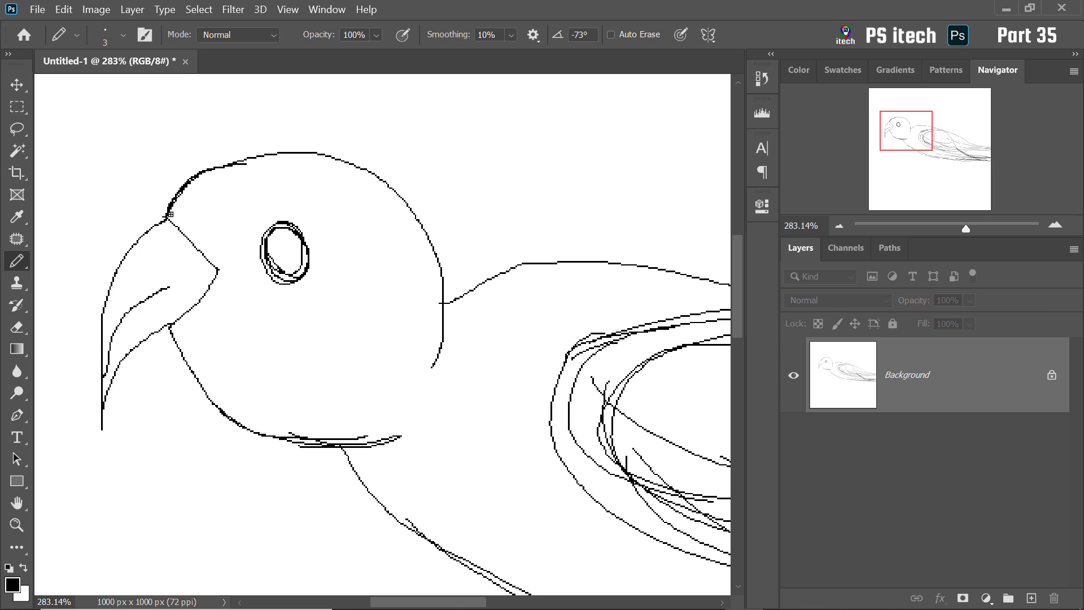
mouse_move(167, 215)
mouse_down()
mouse_move(179, 186)
mouse_move(170, 204)
mouse_move(229, 158)
mouse_move(216, 163)
mouse_move(301, 148)
mouse_move(244, 153)
mouse_move(334, 153)
mouse_move(267, 153)
mouse_move(342, 157)
mouse_move(393, 188)
mouse_up()
key(bracketright)
key(bracketleft)
key(bracketleft)
key(bracketleft)
drag(350, 158, 398, 201)
- Retrace the bird's upper back from the neck with several overlapping strokes and darken the wing's front upper edge
drag(358, 214, 530, 240)
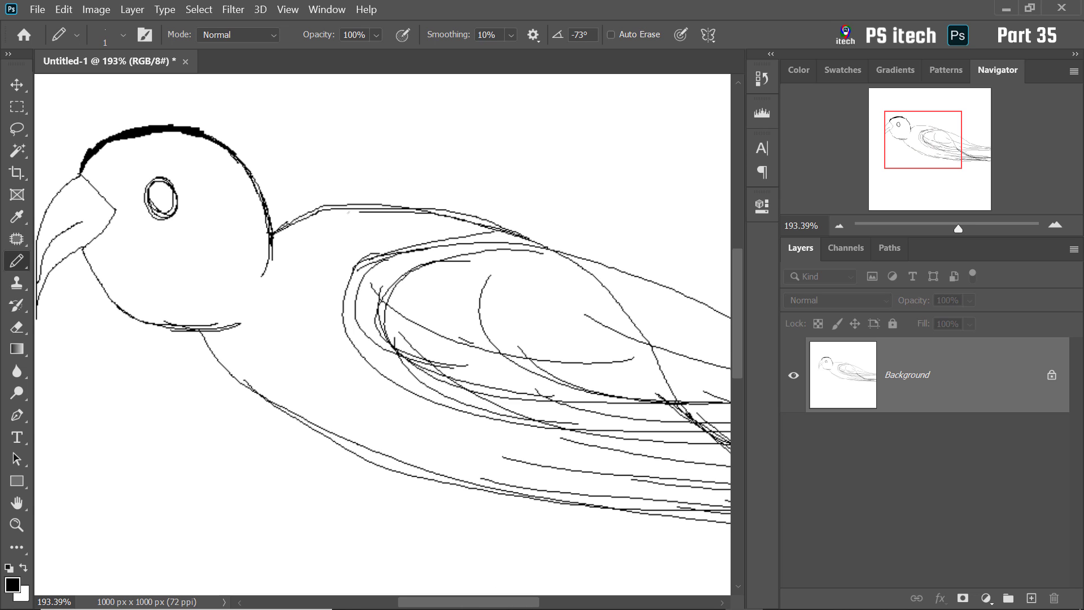
drag(274, 234, 359, 212)
drag(287, 221, 590, 260)
drag(449, 211, 568, 254)
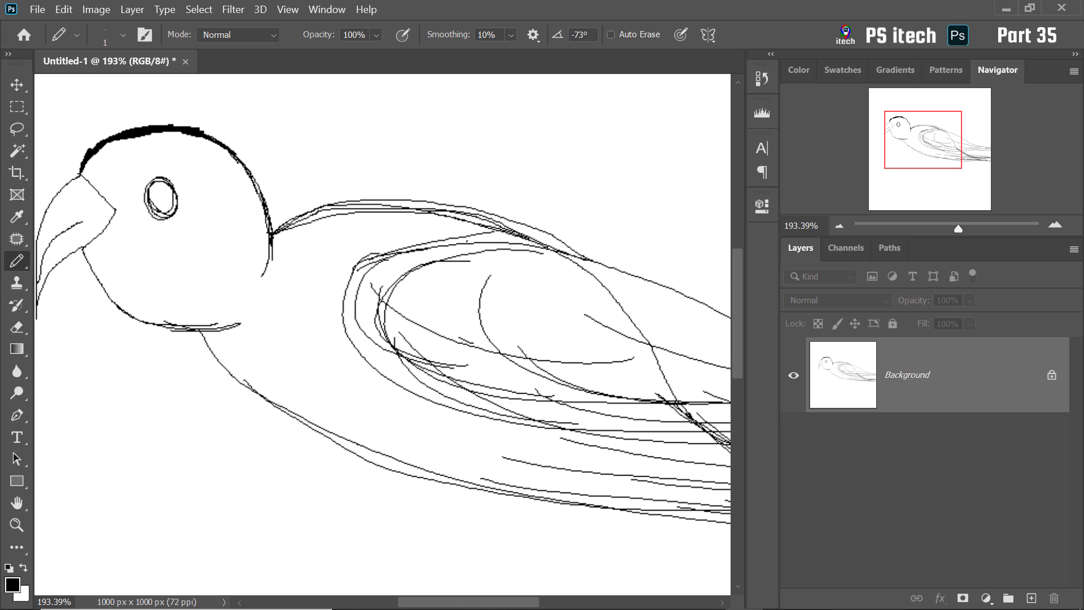
drag(398, 251, 490, 231)
mouse_move(373, 260)
mouse_down()
mouse_move(504, 226)
mouse_move(351, 287)
mouse_up()
- Reinforce the beak's outer curve and hooked tip with overlapping 1 px strokes
scroll(350, 288, down, 10)
scroll(246, 246, up, 17)
mouse_move(225, 220)
mouse_down()
mouse_move(155, 294)
mouse_move(125, 384)
mouse_up()
drag(138, 344, 129, 480)
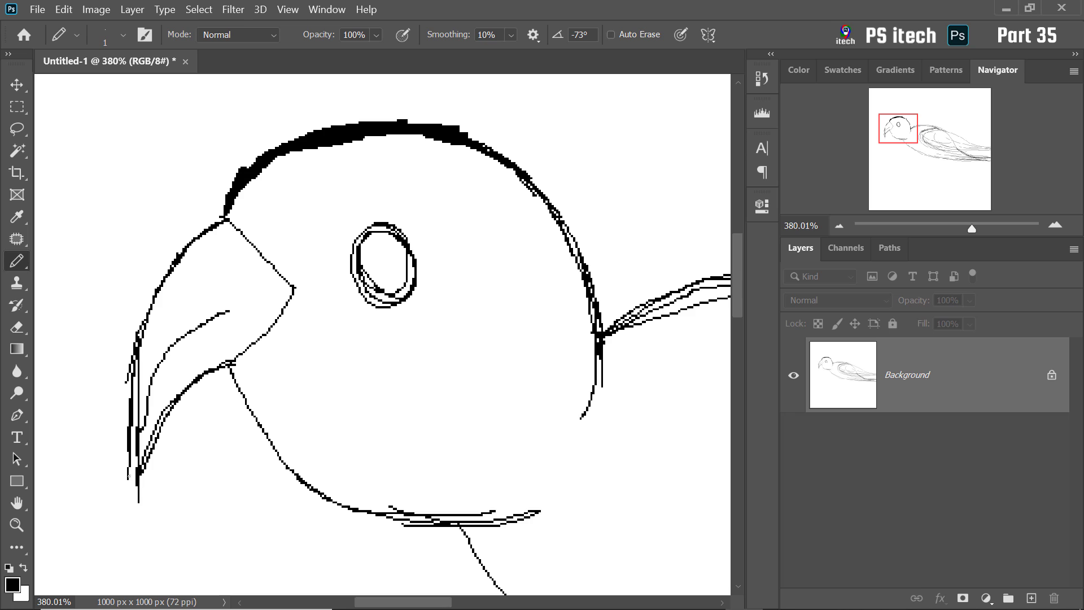
drag(131, 426, 128, 483)
- Shade the beak's lower edge and inner line, and retrace the notch and throat contour where it meets the head
mouse_move(192, 406)
mouse_down()
mouse_move(159, 438)
mouse_move(202, 387)
mouse_move(239, 367)
mouse_up()
drag(147, 412, 198, 315)
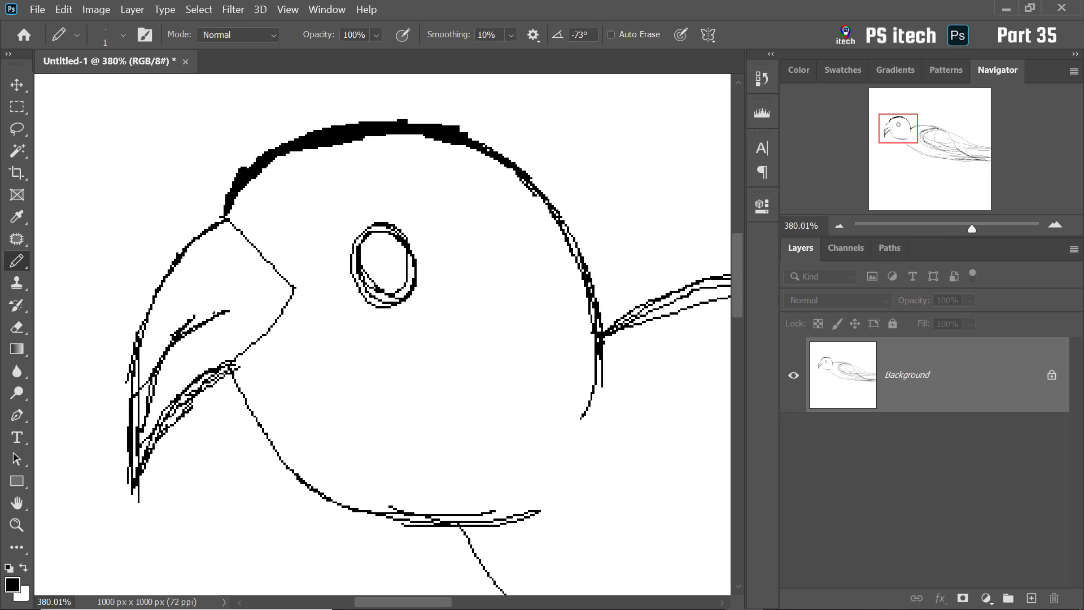
drag(155, 392, 180, 342)
drag(187, 330, 243, 296)
drag(225, 221, 292, 282)
mouse_move(285, 310)
mouse_down()
mouse_move(232, 384)
mouse_move(290, 467)
mouse_move(446, 502)
mouse_up()
- Add short curved feather strokes across the bird's breast and belly
scroll(394, 400, down, 10)
drag(361, 314, 266, 248)
drag(181, 246, 240, 250)
drag(211, 260, 269, 260)
mouse_move(464, 349)
mouse_down()
mouse_move(334, 196)
mouse_move(510, 348)
mouse_up()
- Draw two thin legs with splayed toes beneath the bird's belly
drag(360, 350, 405, 396)
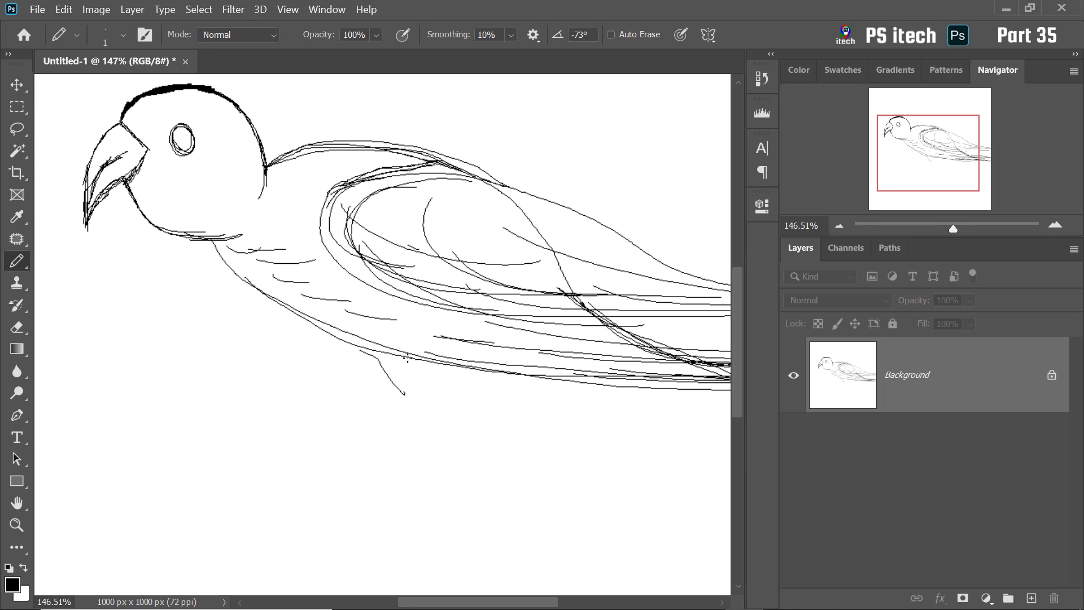
drag(406, 357, 408, 397)
drag(407, 397, 383, 412)
drag(366, 350, 405, 399)
mouse_move(405, 398)
mouse_down()
mouse_move(366, 420)
mouse_move(383, 432)
mouse_up()
drag(456, 362, 468, 388)
drag(480, 372, 442, 446)
drag(460, 371, 464, 433)
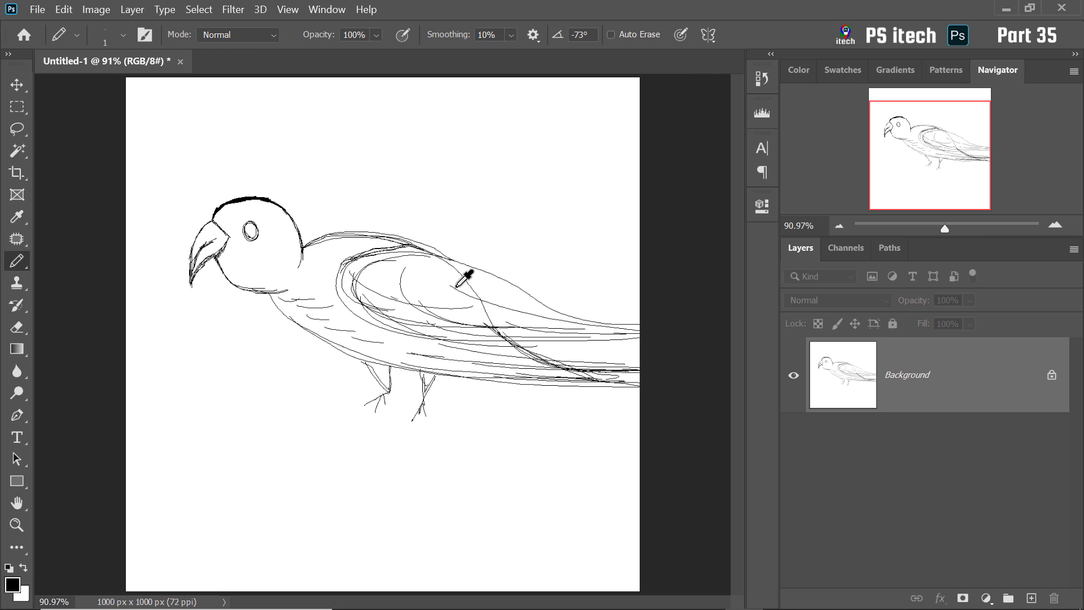
- Enable Auto Erase for the Pencil tool, test it with a short stroke on the black crown, and undo the stroke
scroll(460, 271, down, 3)
scroll(491, 138, up, 9)
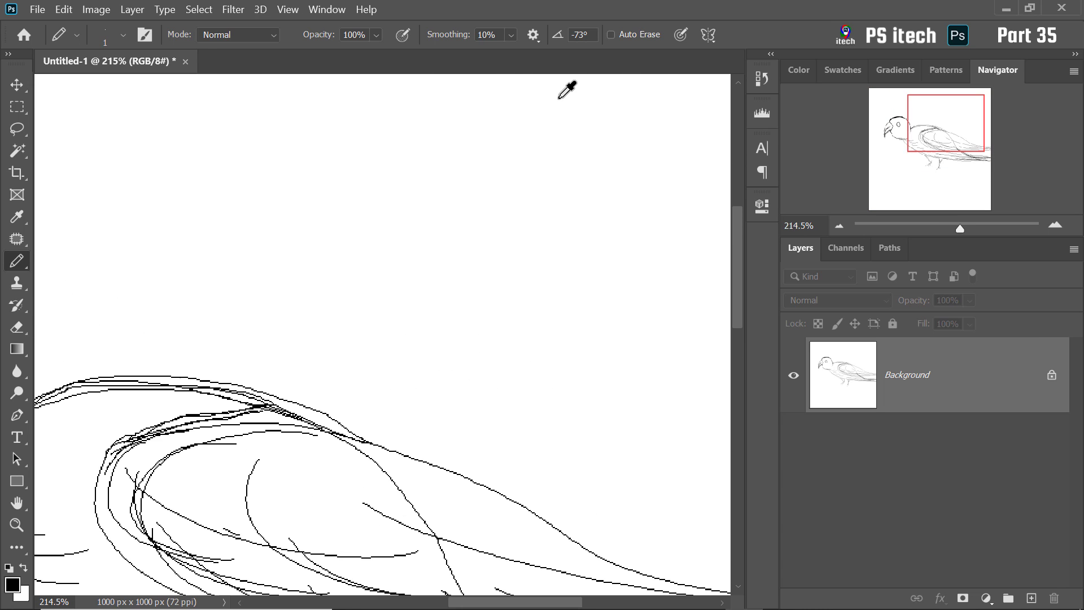
drag(463, 135, 636, 156)
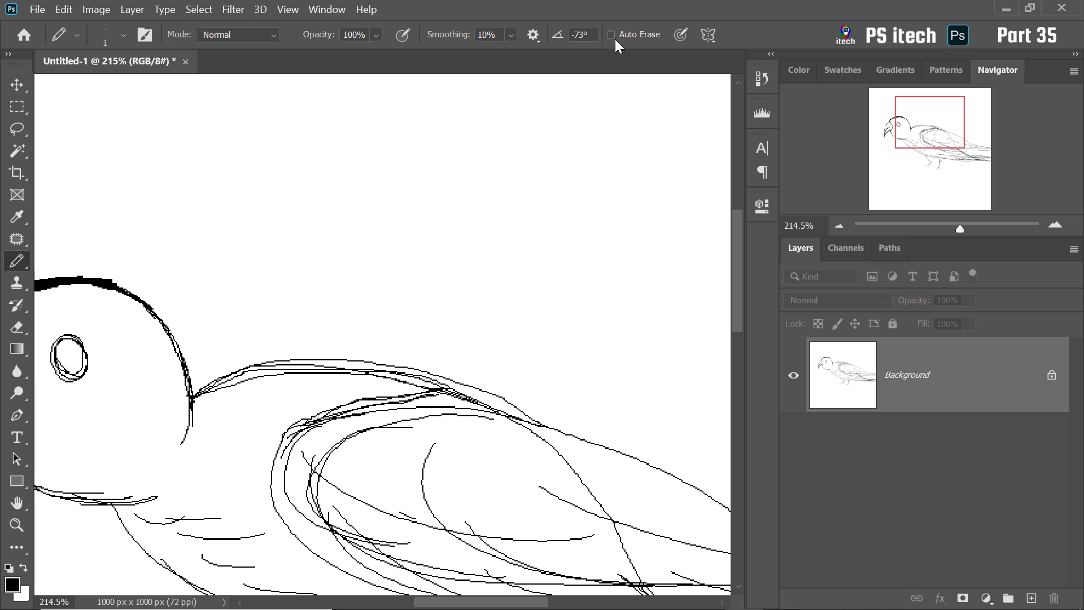
scroll(142, 290, up, 2)
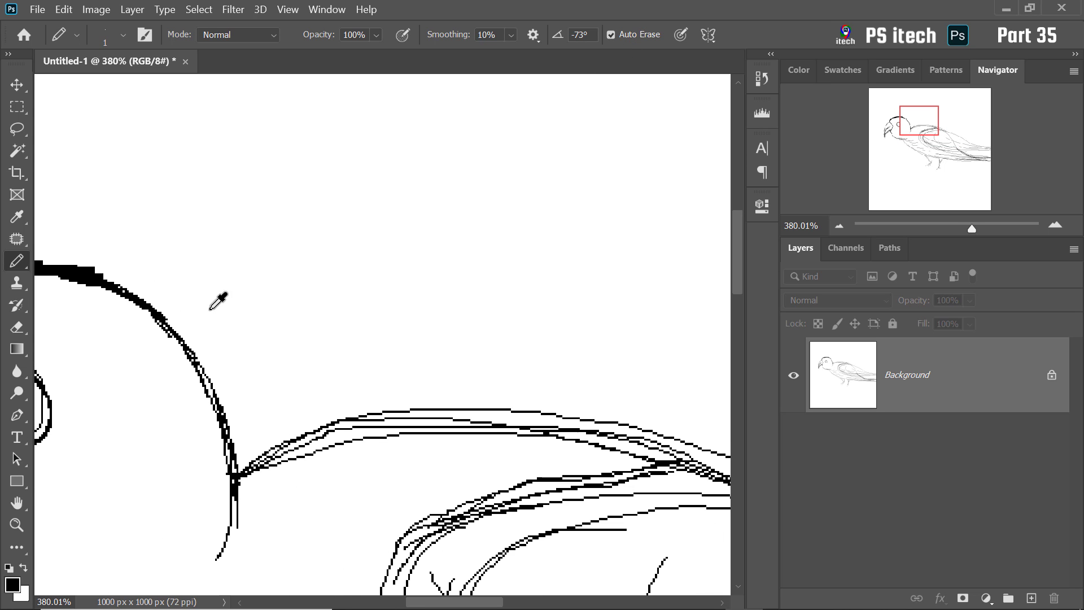
drag(111, 306, 358, 308)
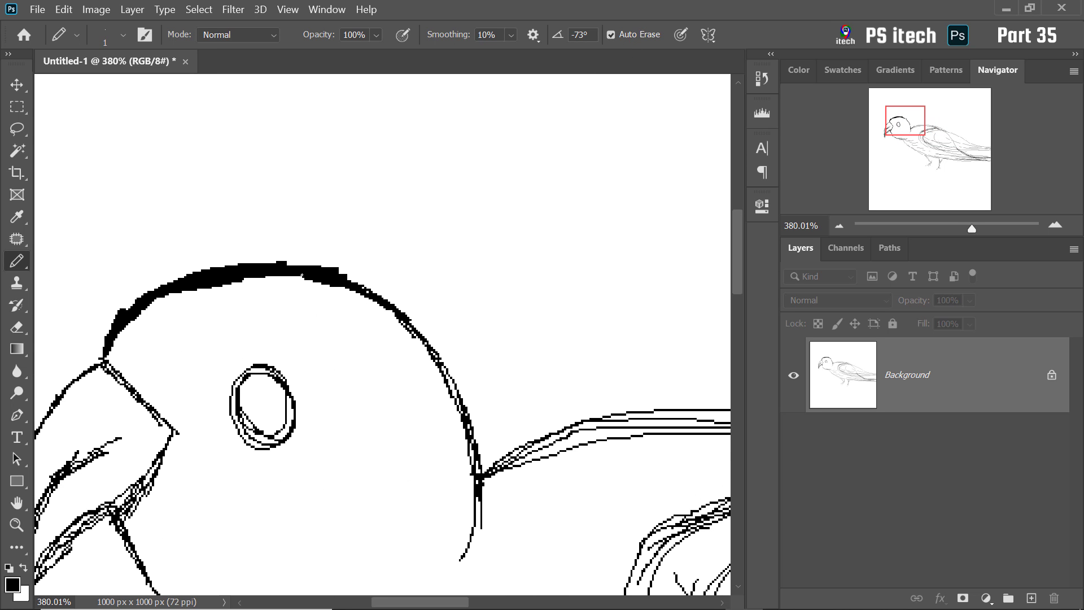
drag(293, 267, 320, 266)
key(ctrl+z)
- Switch Auto Erase off and on again, repeat the test stroke on the head's crown line, and undo it
click(611, 34)
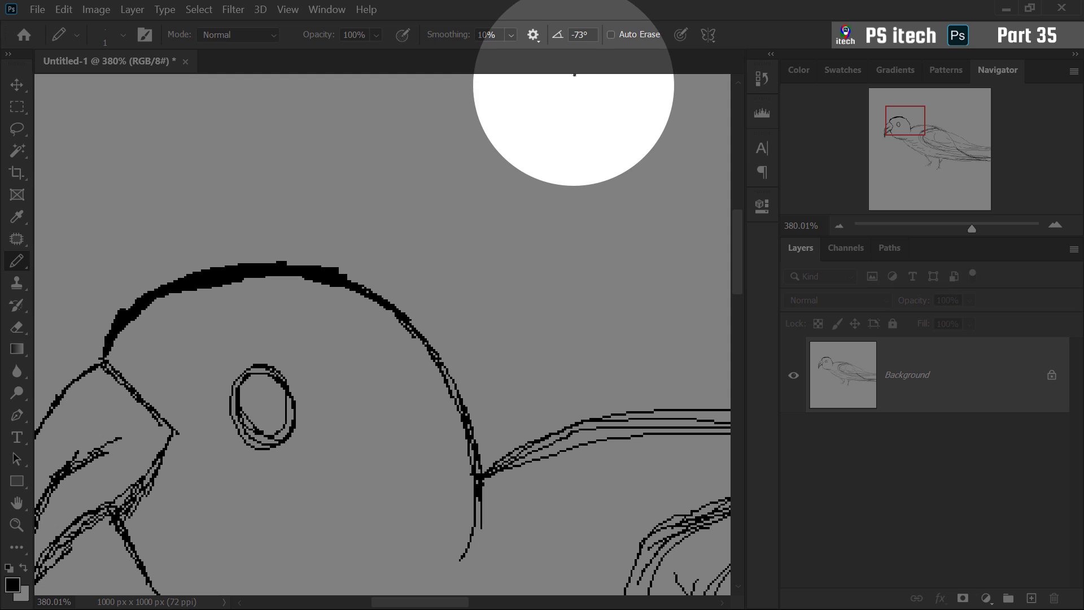
click(611, 35)
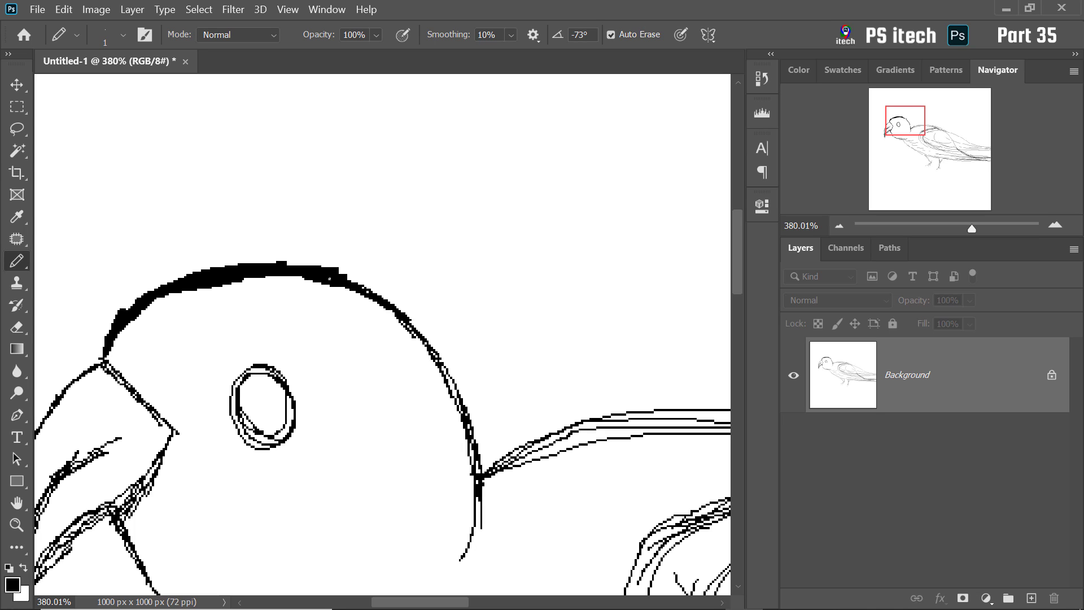
drag(329, 278, 320, 275)
key(ctrl+z)
- Set the pencil's brush angle to 0° and bring the whole bird sketch back into view
click(581, 35)
text(0)
key(Return)
scroll(518, 270, down, 12)
drag(526, 294, 320, 230)
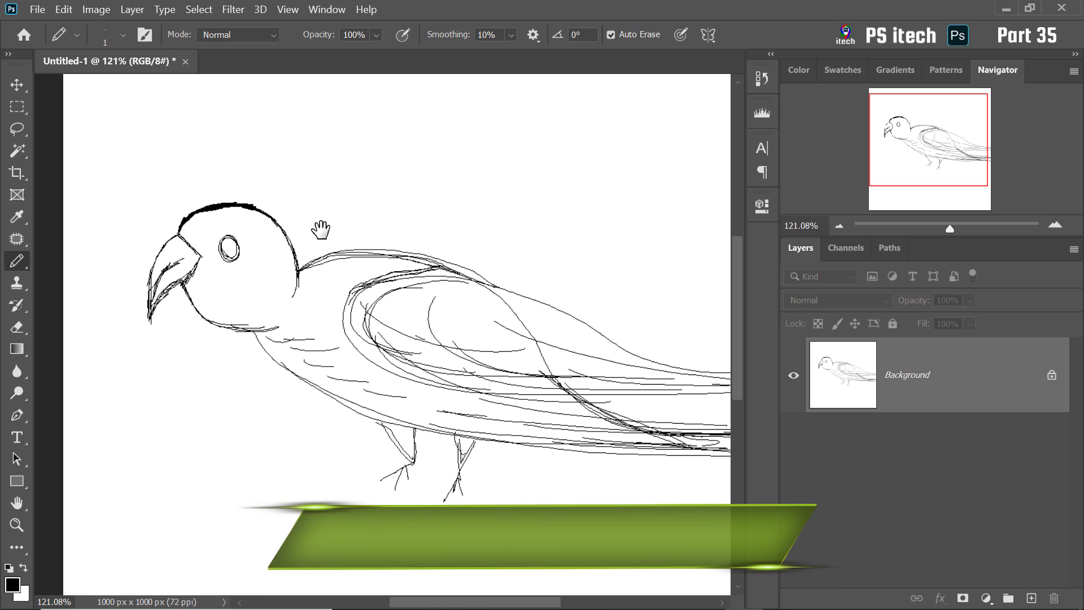
- Create a new blank 1000 x 1000 px document at 72 pixels/inch in RGB Color, 8 bit
key(ctrl+n)
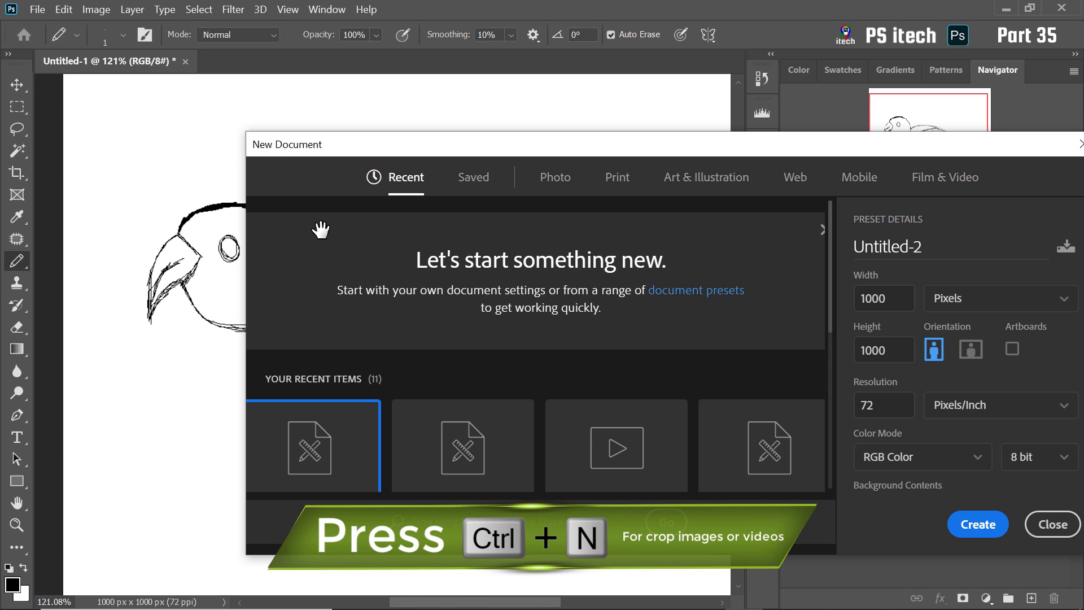
scroll(365, 340, down, 4)
key(Return)
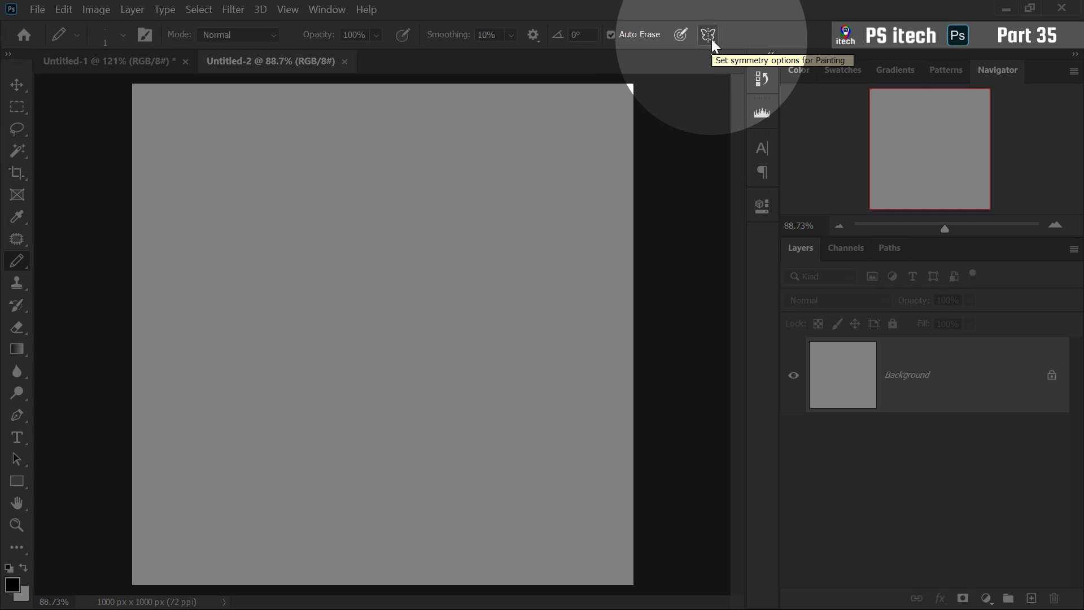
- Add a Vertical symmetry axis at the center of the new canvas and return to the Pencil tool
click(711, 39)
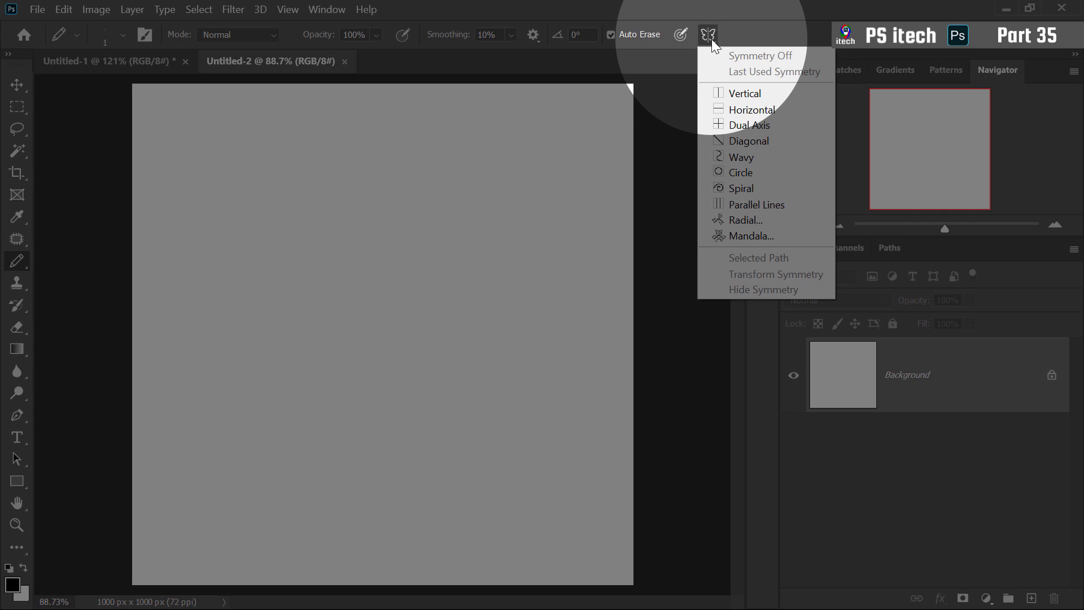
click(754, 99)
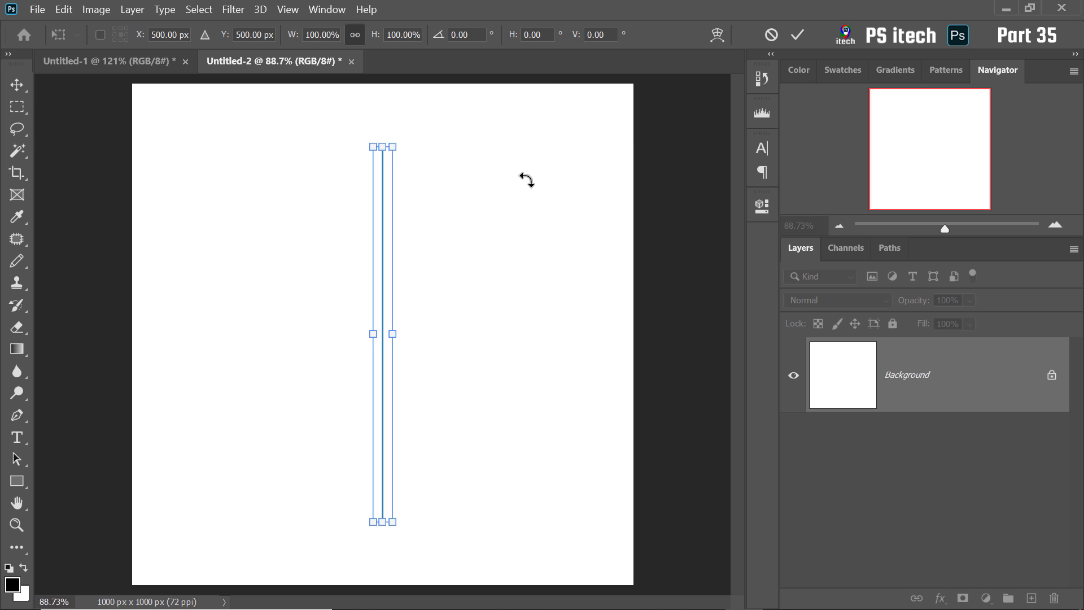
scroll(398, 199, up, 7)
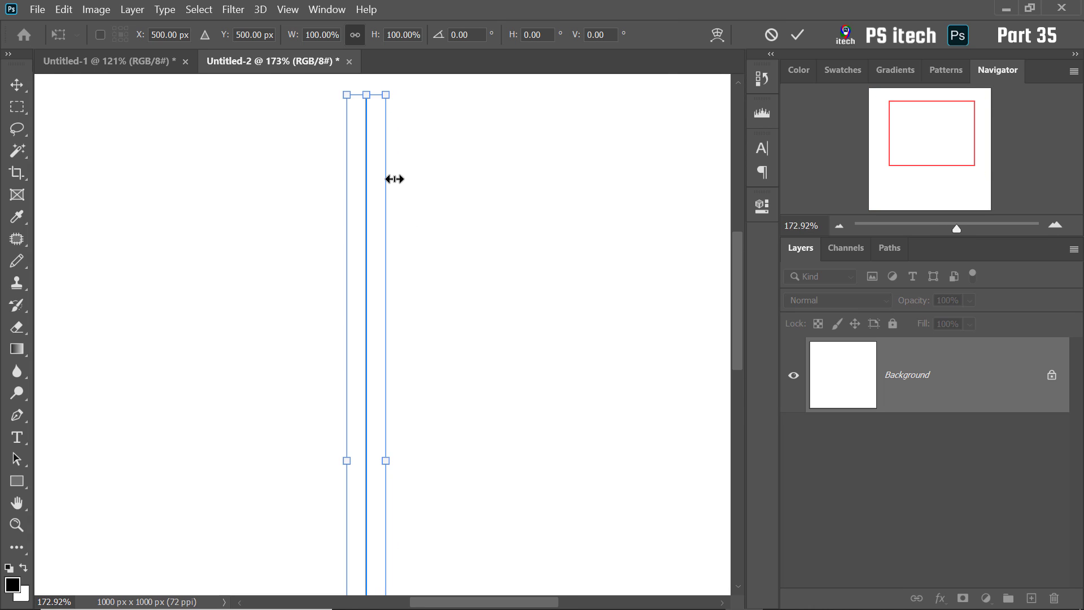
scroll(395, 186, down, 6)
scroll(395, 185, up, 6)
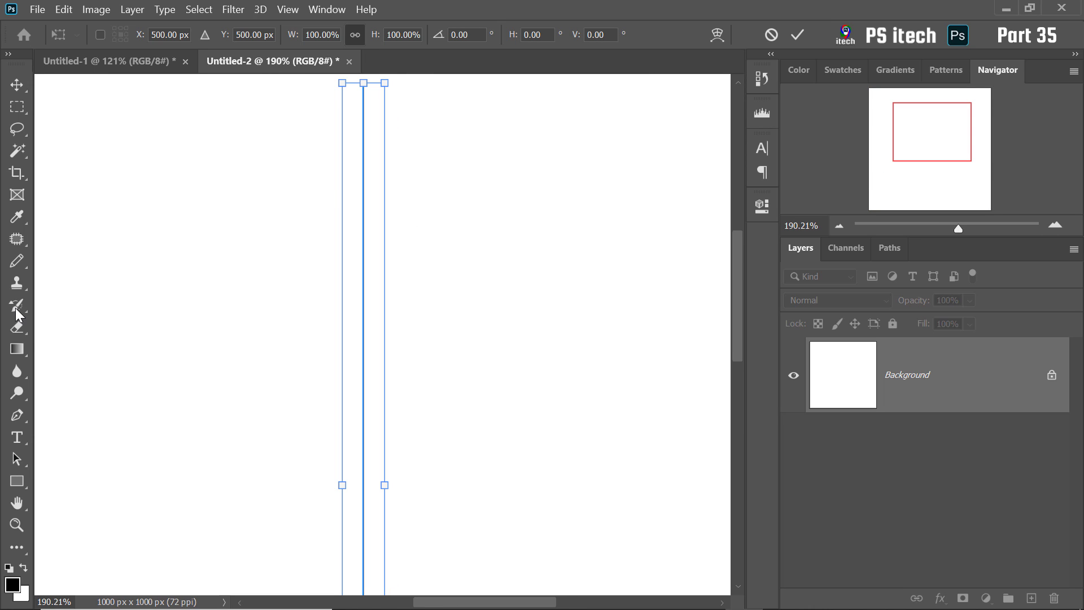
click(22, 260)
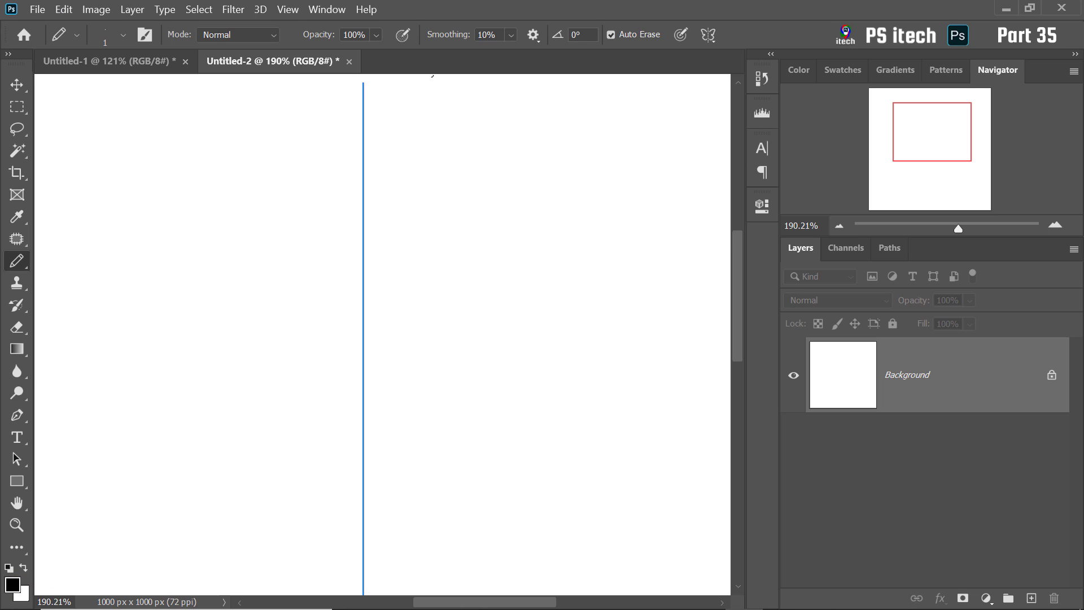
- Test the vertical symmetry by drawing a looping freehand curve beside the axis, and undo the drawing
scroll(427, 159, down, 5)
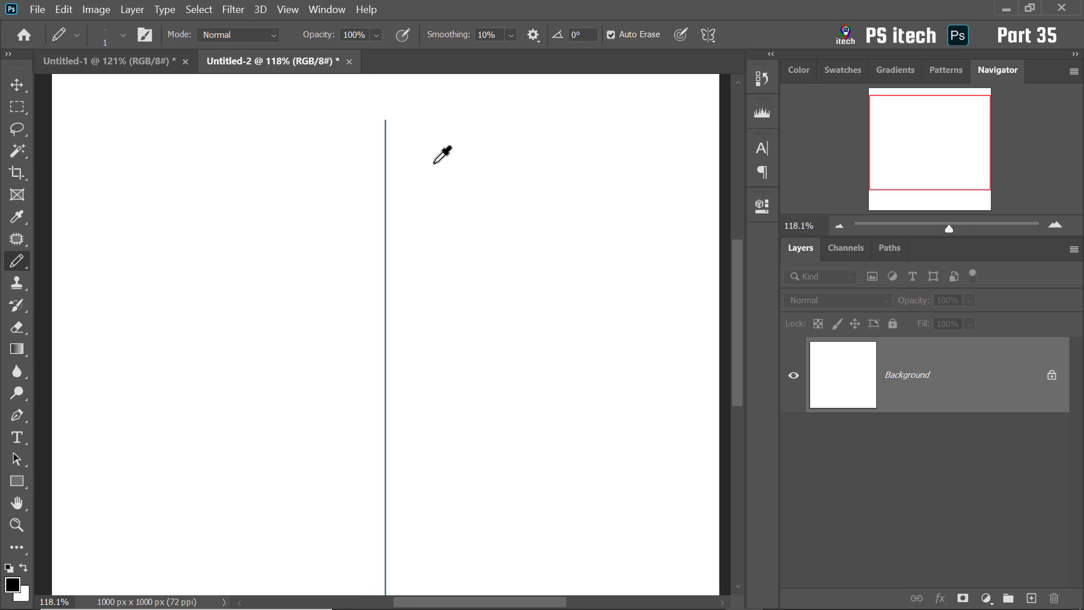
scroll(433, 164, up, 3)
drag(427, 173, 408, 162)
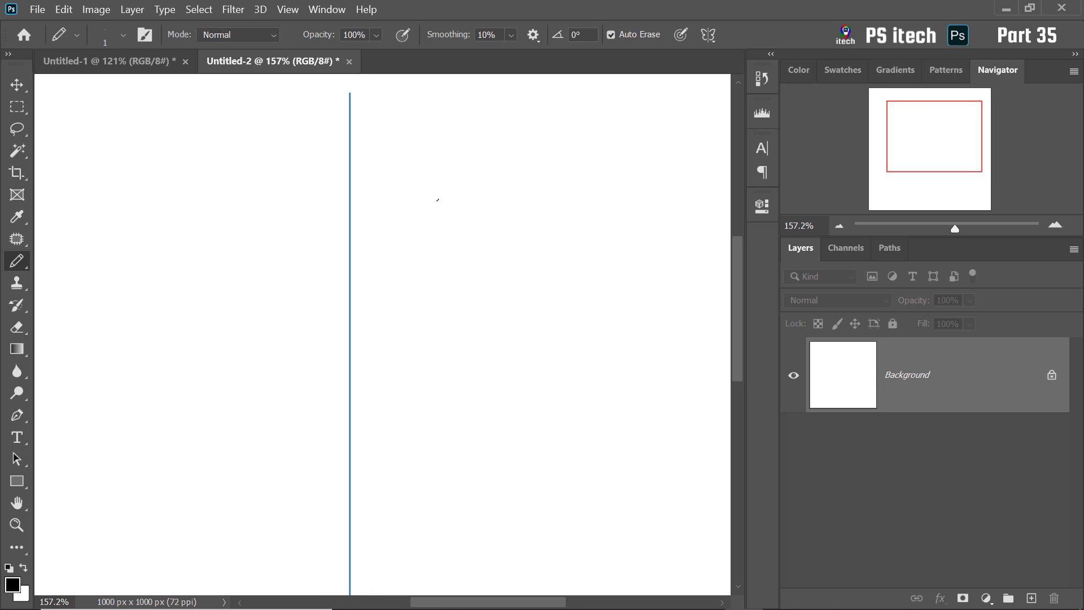
mouse_move(397, 224)
mouse_down()
mouse_move(599, 206)
mouse_move(520, 365)
mouse_move(417, 222)
mouse_move(520, 220)
mouse_move(583, 280)
mouse_up()
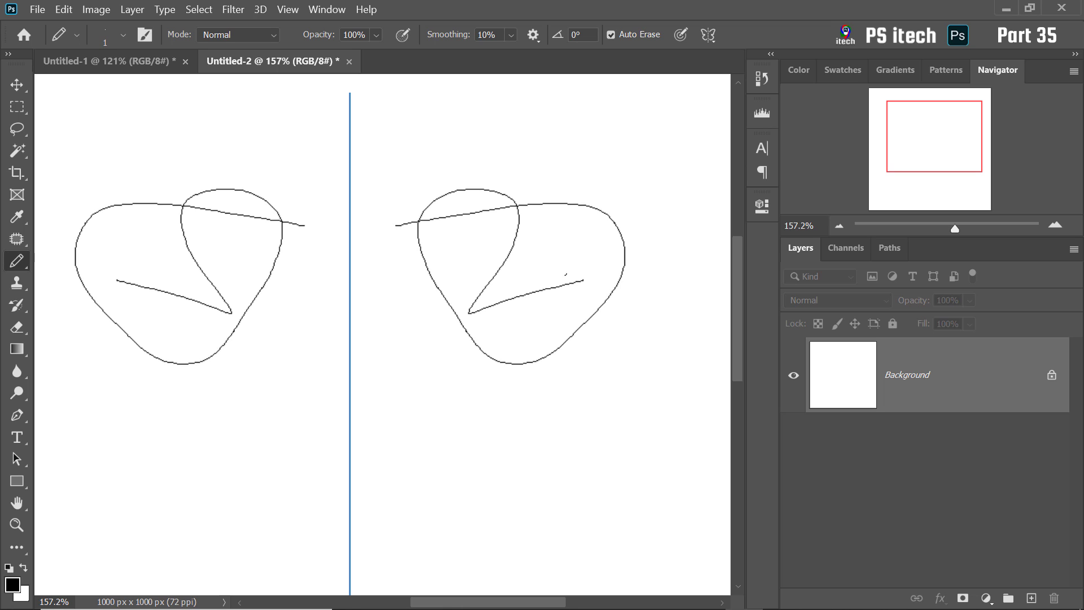
key(ctrl+z)
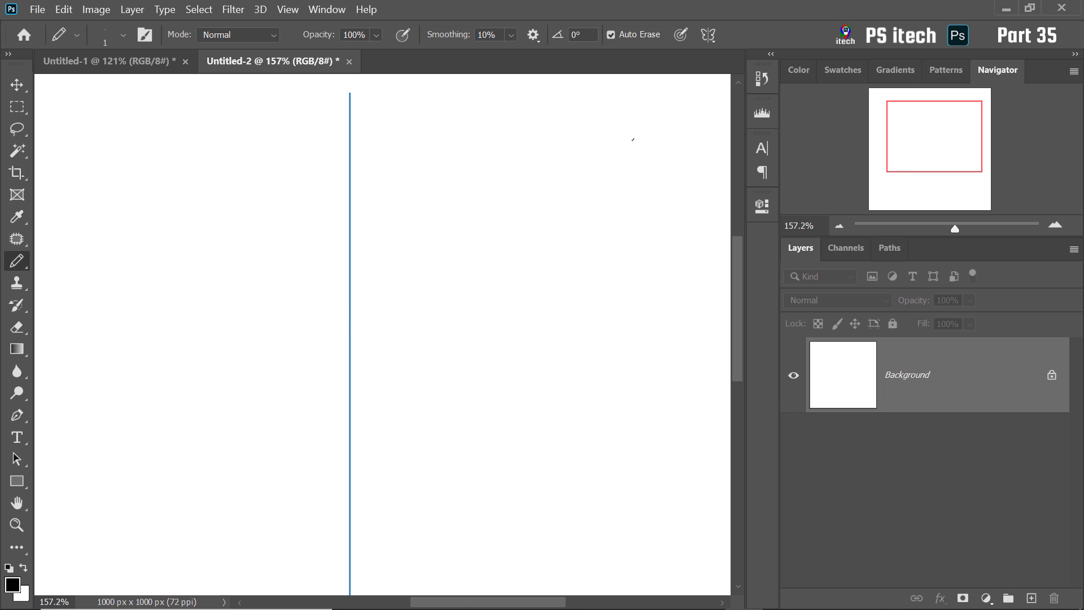
- Replace the painting symmetry with a Horizontal axis across the canvas and return to the Pencil tool
click(709, 34)
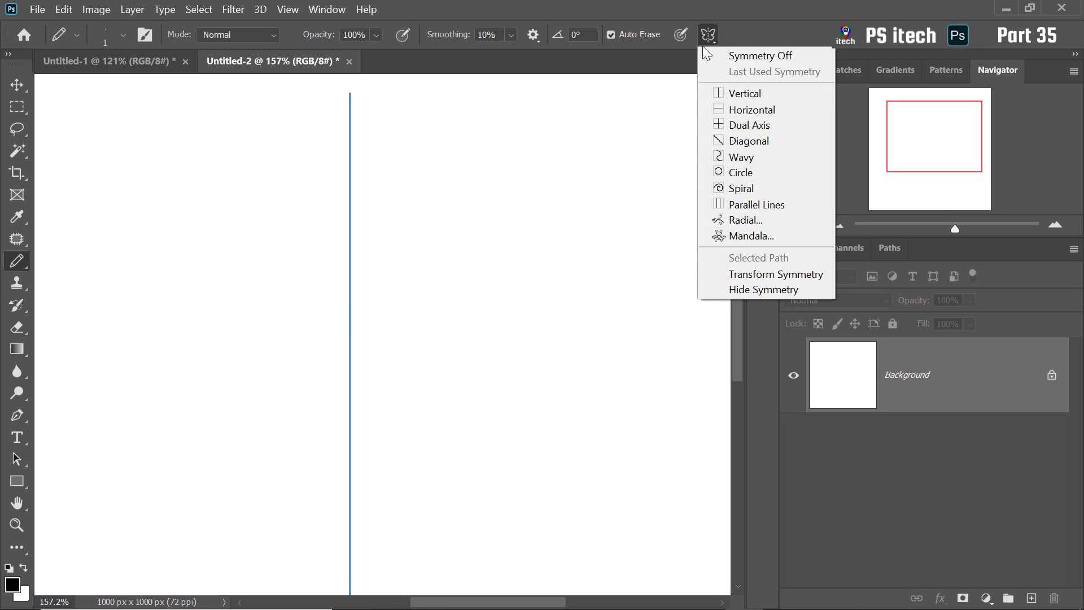
click(754, 110)
click(17, 261)
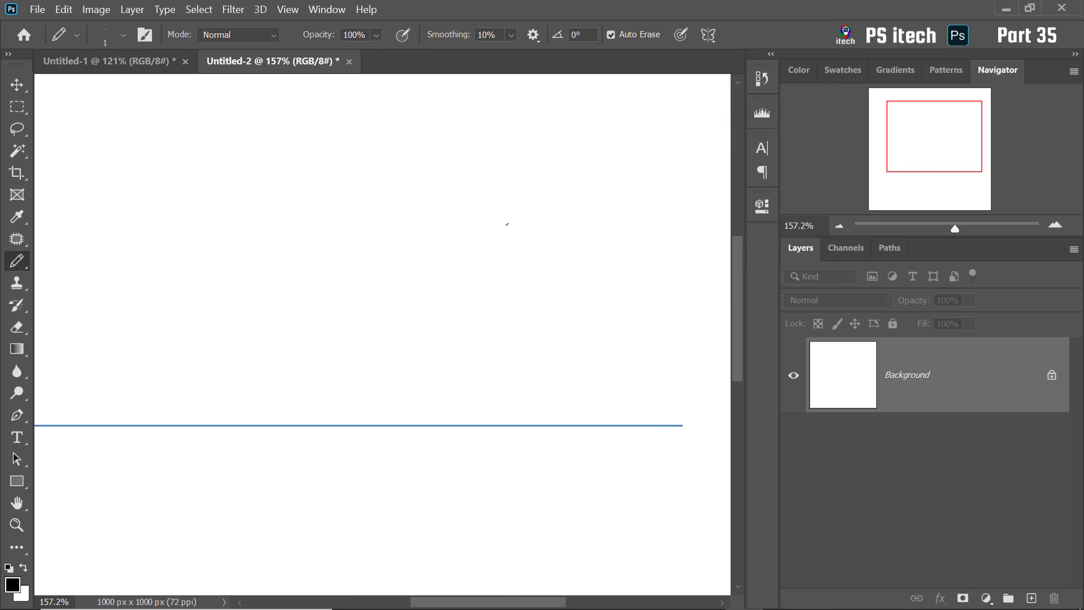
- Test the horizontal symmetry by drawing looping freehand spirals above the axis
mouse_move(486, 219)
mouse_down()
mouse_move(501, 267)
mouse_move(433, 249)
mouse_move(499, 247)
mouse_move(522, 280)
mouse_up()
scroll(511, 302, down, 3)
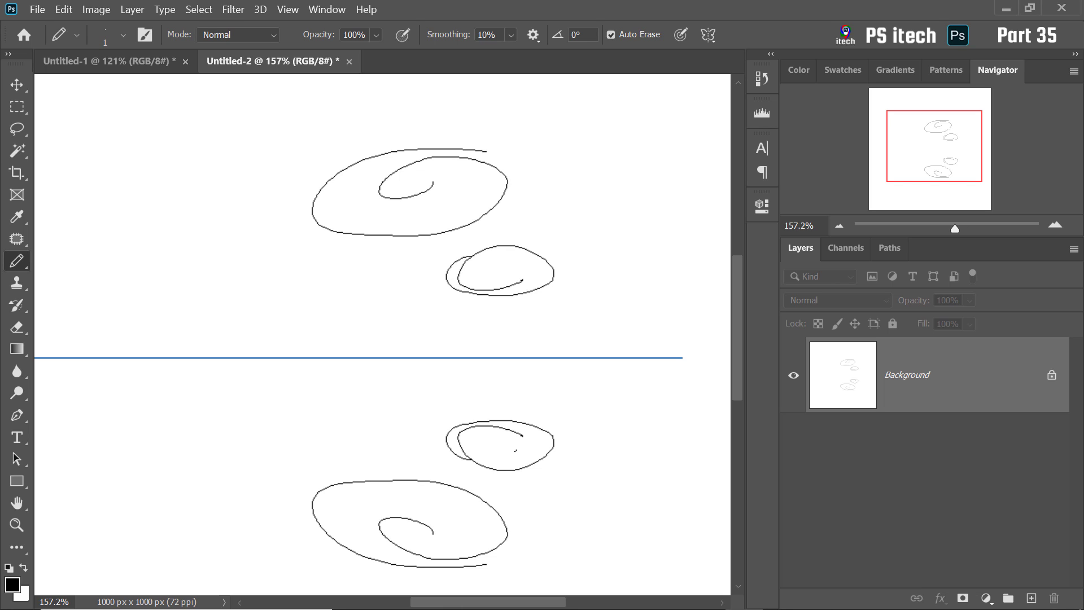
- Switch the painting symmetry to a Vertical axis centered on the canvas and return to the Pencil tool
click(708, 35)
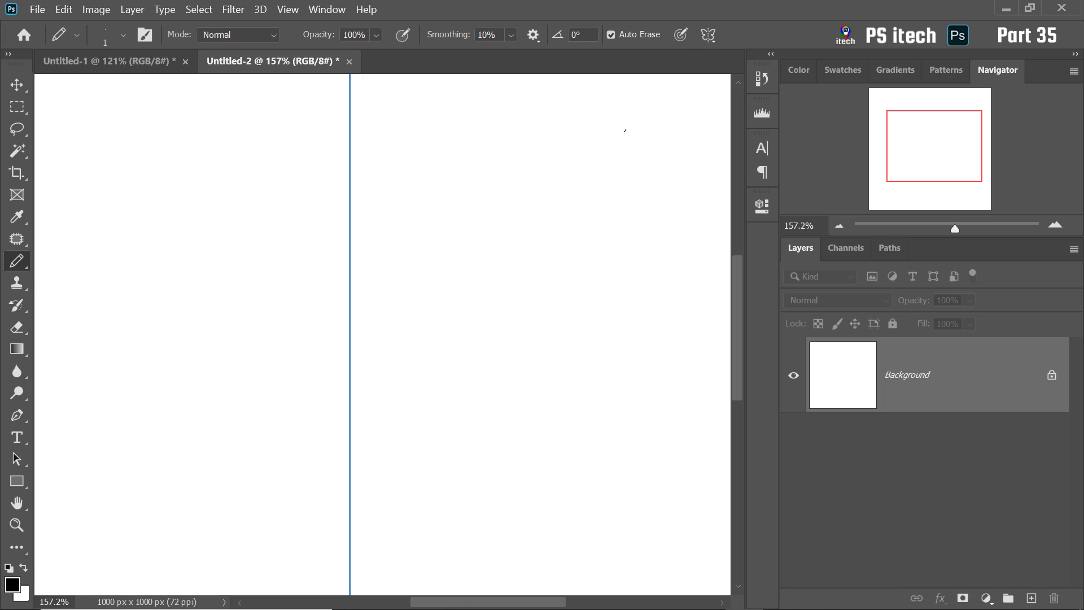
click(708, 34)
click(727, 91)
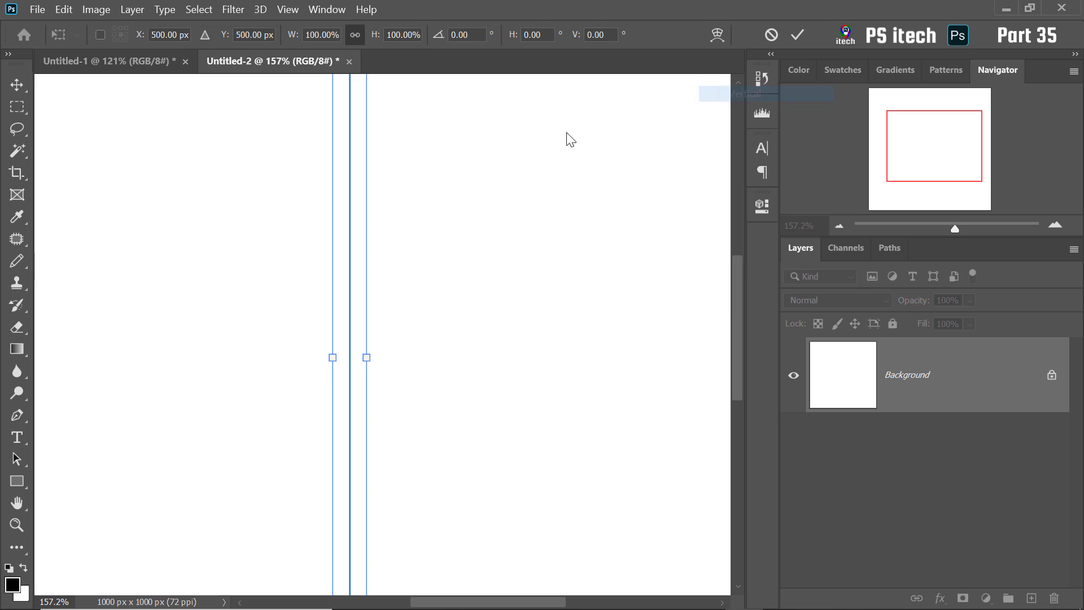
scroll(432, 213, down, 9)
scroll(429, 194, up, 4)
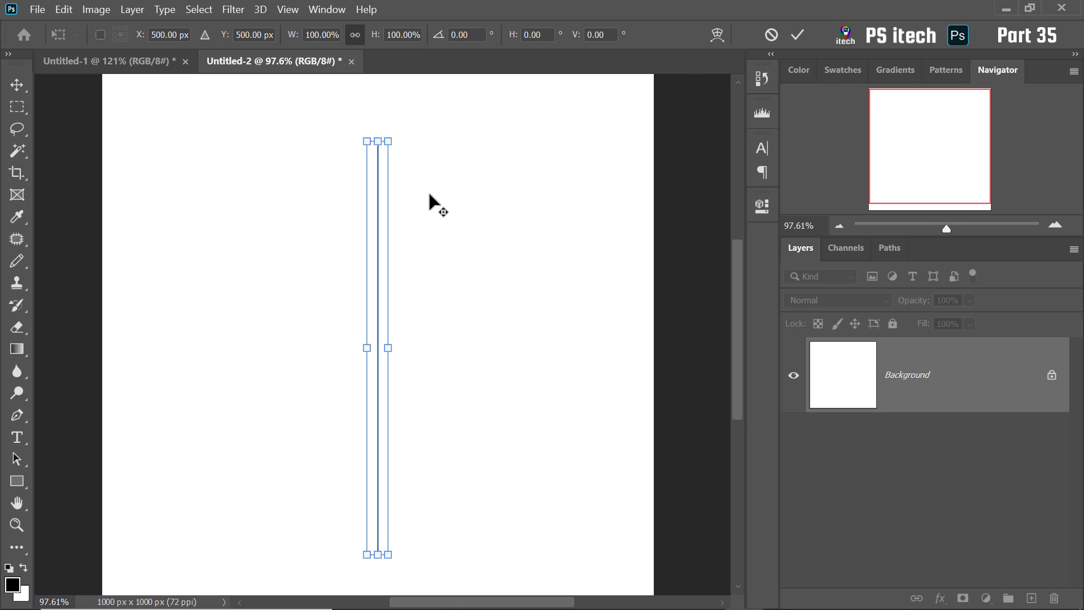
click(17, 260)
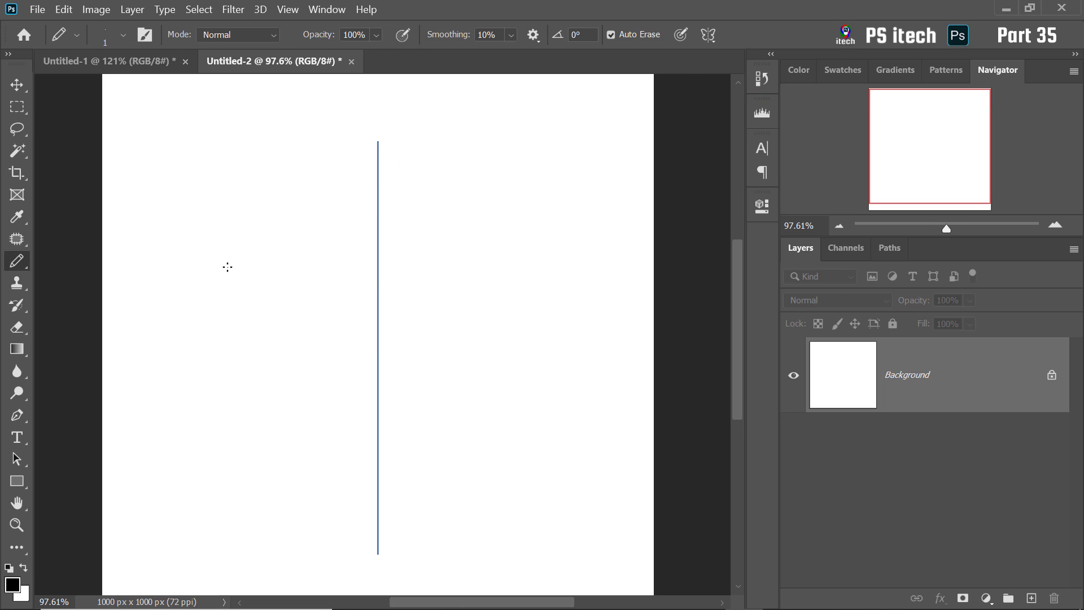
- Draw a thin arched eyebrow outline in the upper part of the canvas, mirrored across the vertical axis
scroll(353, 292, up, 3)
drag(518, 166, 419, 202)
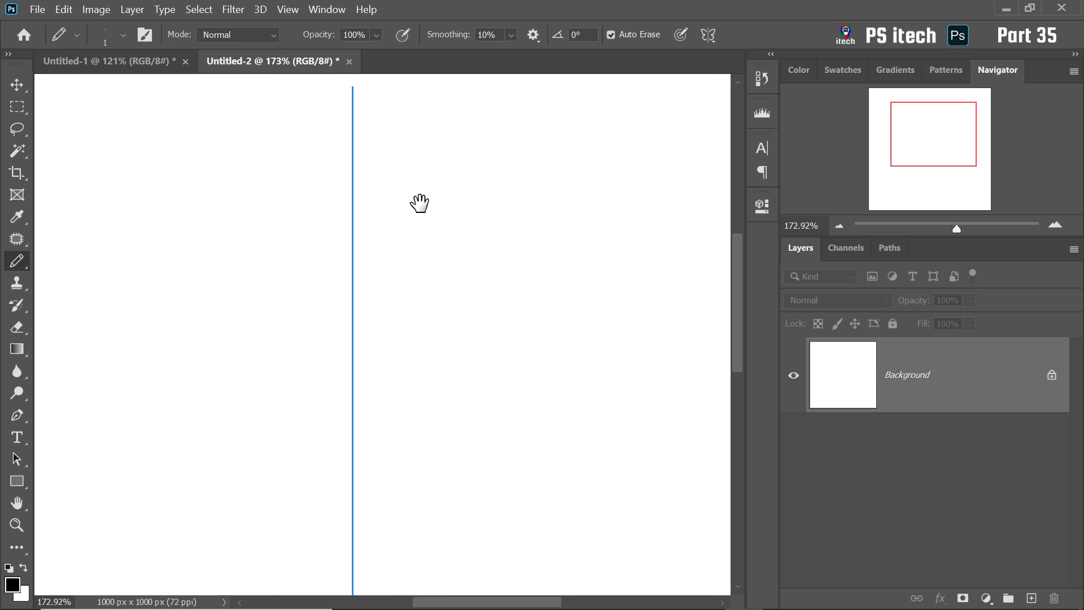
scroll(377, 274, down, 1)
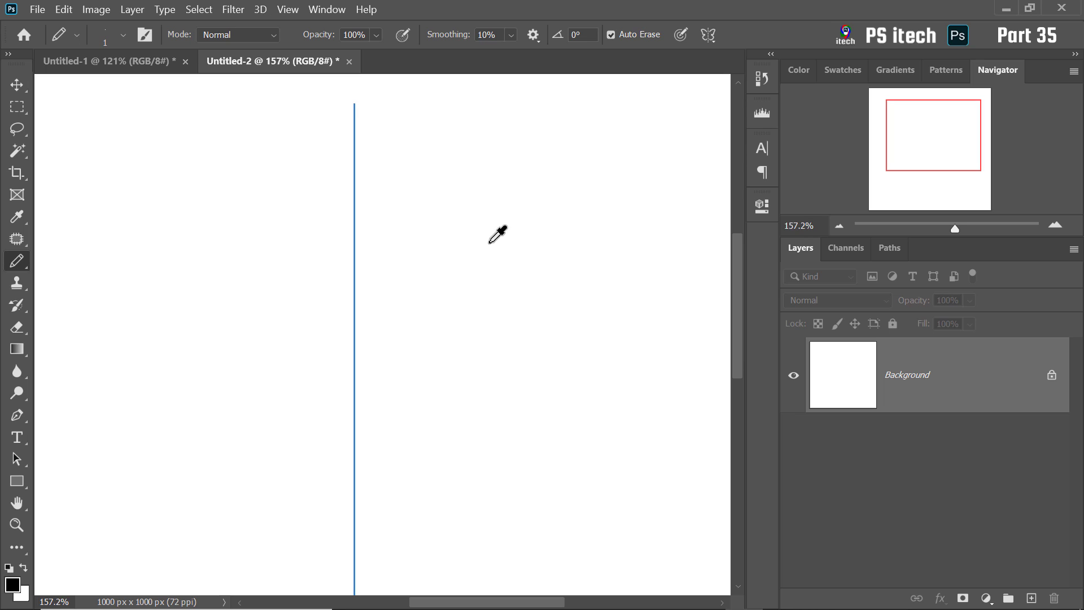
scroll(371, 225, up, 1)
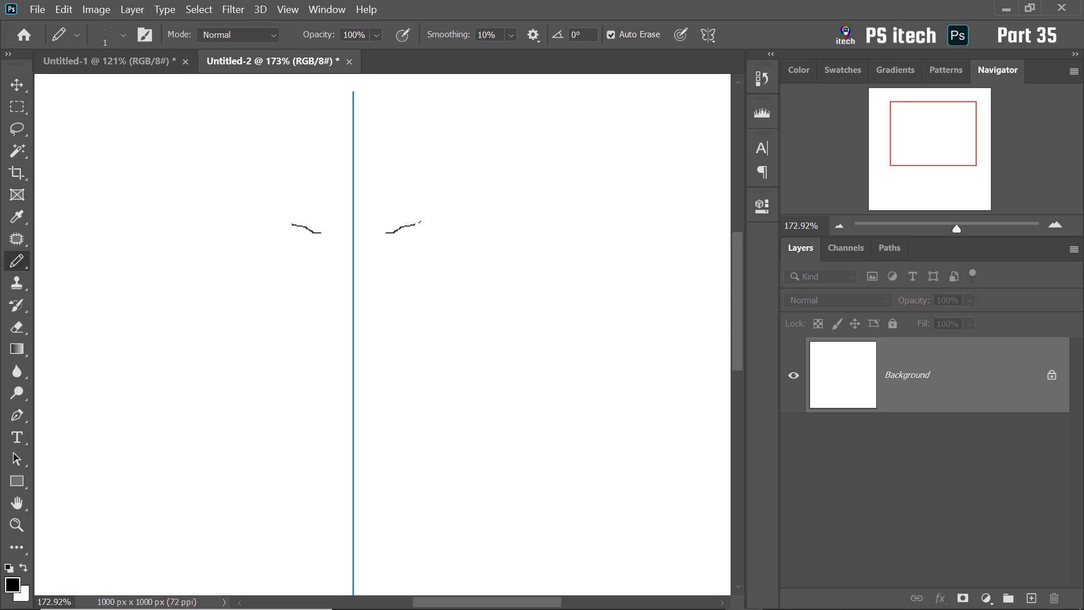
drag(420, 221, 469, 227)
drag(387, 232, 388, 222)
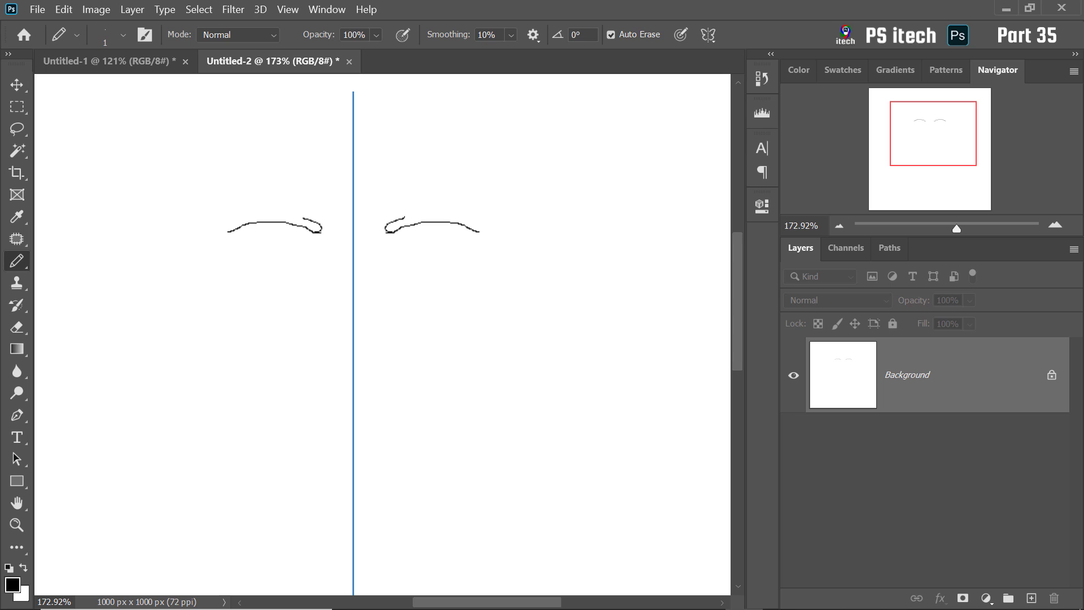
mouse_move(434, 215)
mouse_down()
mouse_move(486, 233)
mouse_move(445, 223)
mouse_move(388, 231)
mouse_move(400, 218)
mouse_up()
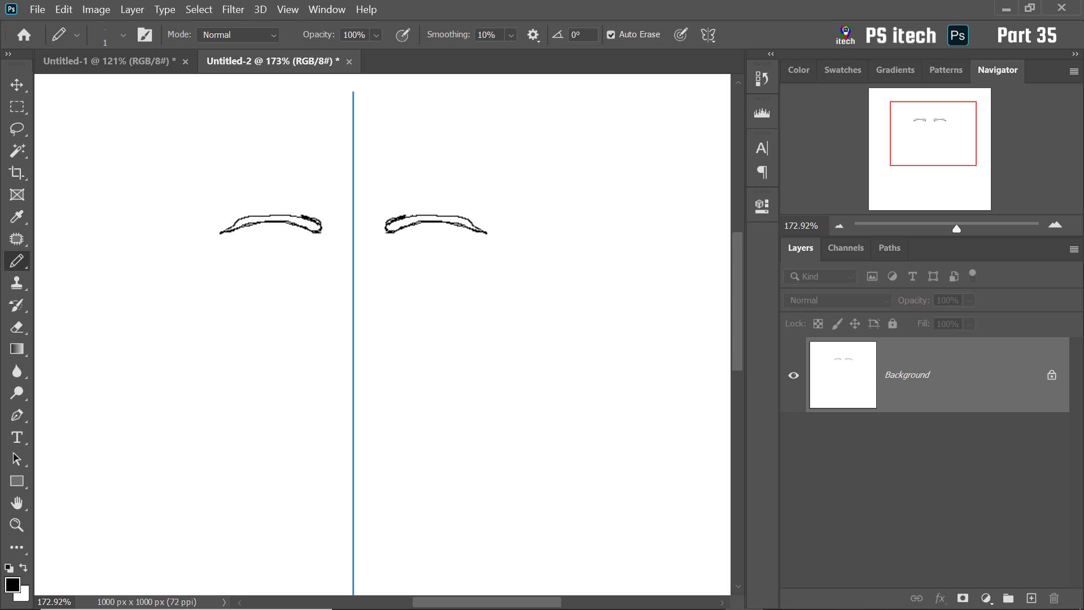
- Turn off Auto Erase and fill in the mirrored eyebrows with repeated pencil strokes along their arch
drag(400, 218, 418, 215)
drag(399, 220, 424, 213)
scroll(411, 214, up, 6)
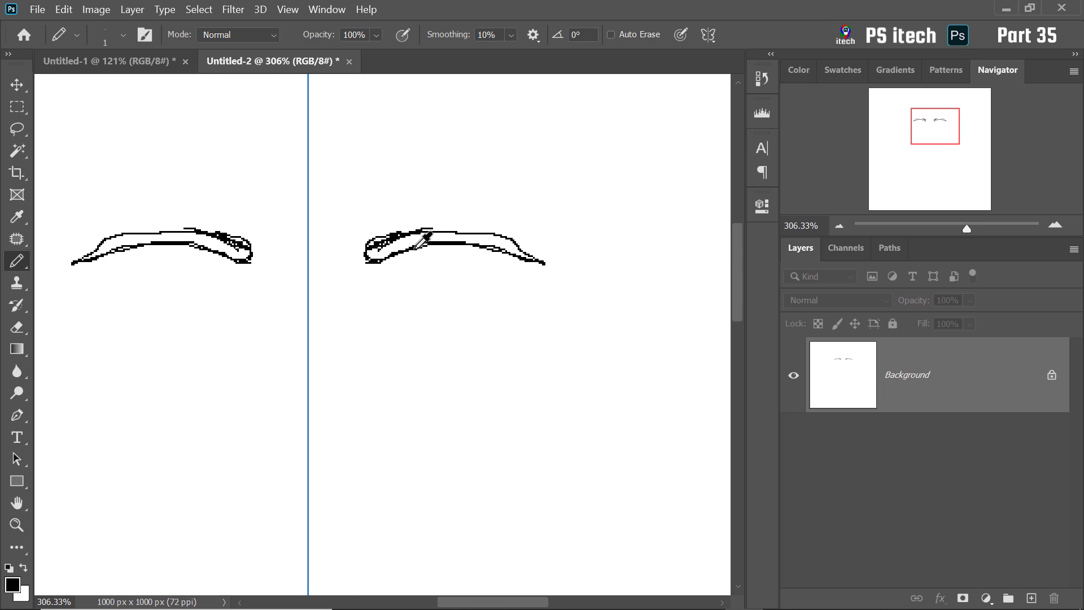
mouse_move(380, 228)
mouse_down()
mouse_move(478, 206)
mouse_move(426, 208)
mouse_move(491, 208)
mouse_move(693, 268)
mouse_move(644, 273)
mouse_move(708, 273)
mouse_move(432, 228)
mouse_move(470, 211)
mouse_move(393, 223)
mouse_move(333, 265)
mouse_move(328, 255)
mouse_move(366, 259)
mouse_move(451, 234)
mouse_move(363, 245)
mouse_move(369, 253)
mouse_move(424, 229)
mouse_move(510, 228)
mouse_move(576, 241)
mouse_move(422, 229)
mouse_move(610, 260)
mouse_up()
scroll(494, 237, down, 10)
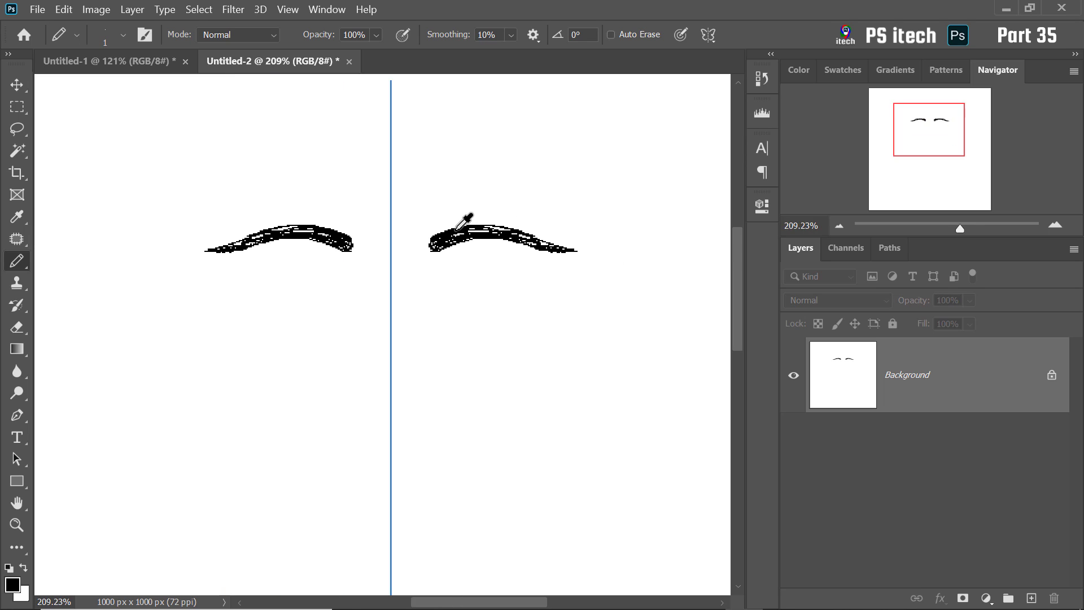
scroll(457, 234, up, 2)
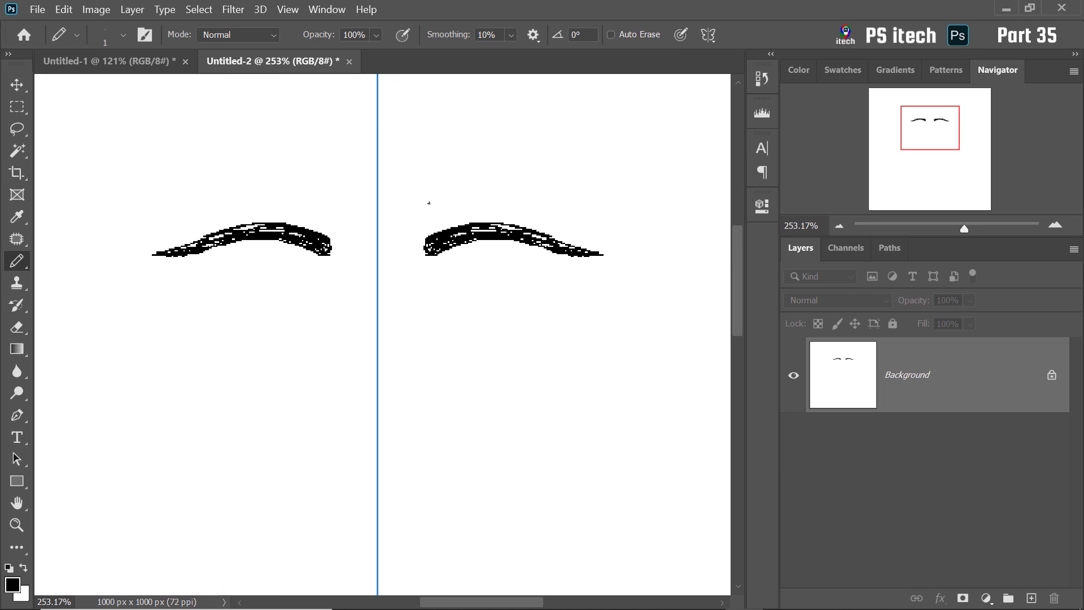
- Draw an almond-shaped eye outline below the eyebrow, thickening the upper lid and extending its outer corner
scroll(440, 276, up, 2)
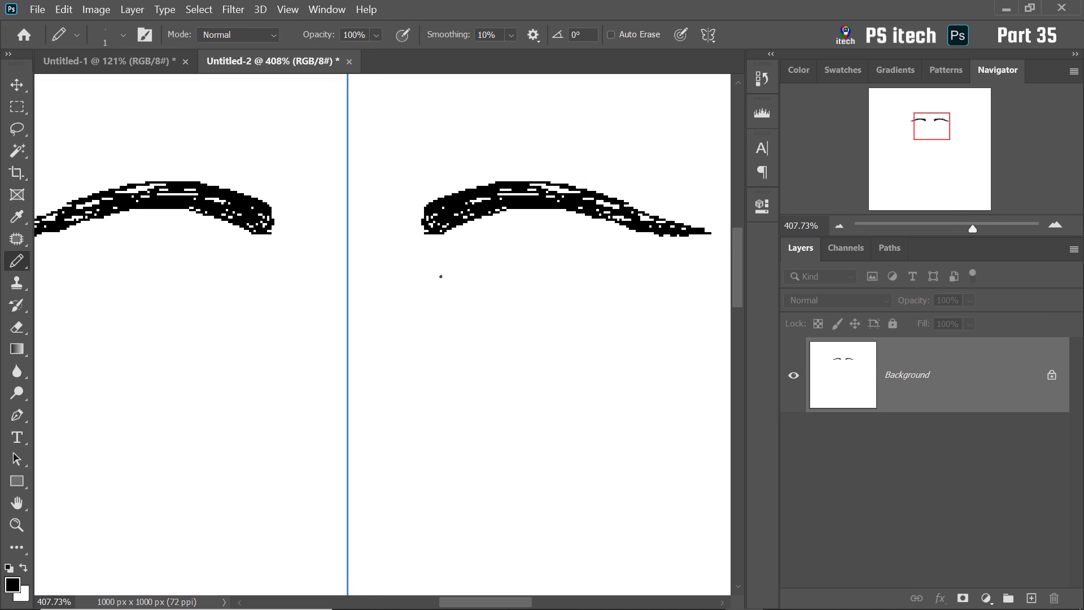
mouse_move(442, 276)
mouse_down()
mouse_move(534, 251)
mouse_move(646, 275)
mouse_up()
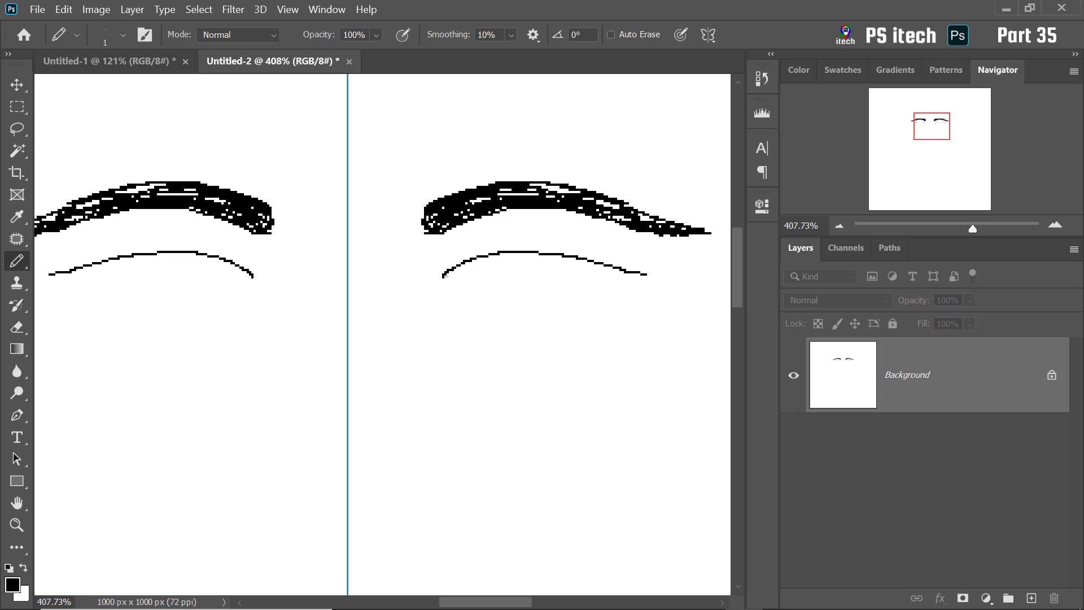
drag(444, 276, 515, 299)
mouse_move(652, 274)
mouse_down()
mouse_move(570, 301)
mouse_move(494, 299)
mouse_up()
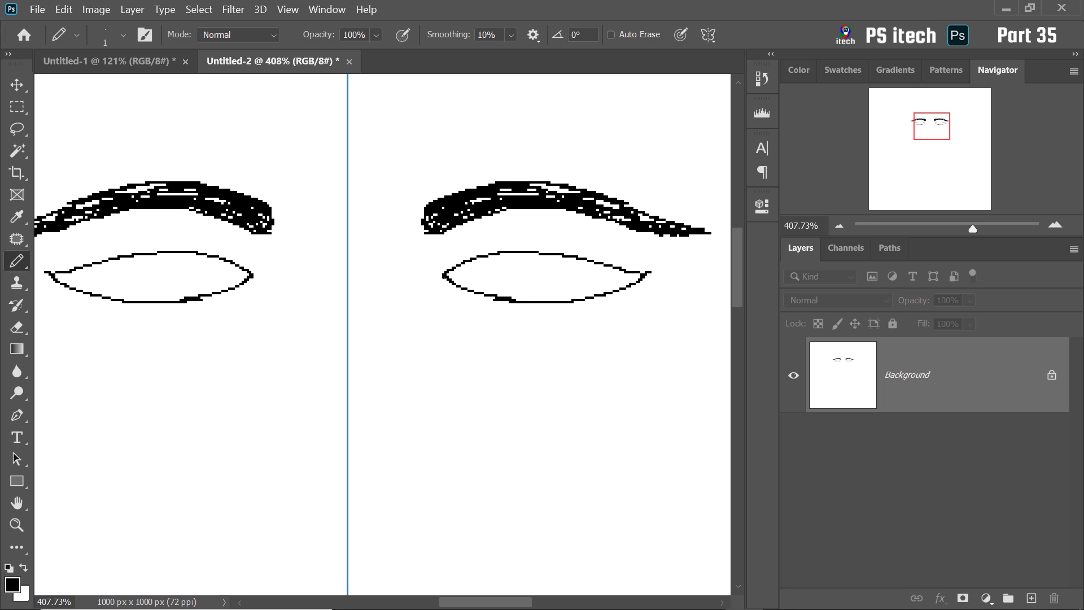
mouse_move(449, 269)
mouse_down()
mouse_move(470, 253)
mouse_move(487, 251)
mouse_move(463, 261)
mouse_move(540, 245)
mouse_move(526, 244)
mouse_move(605, 262)
mouse_up()
drag(668, 276, 650, 276)
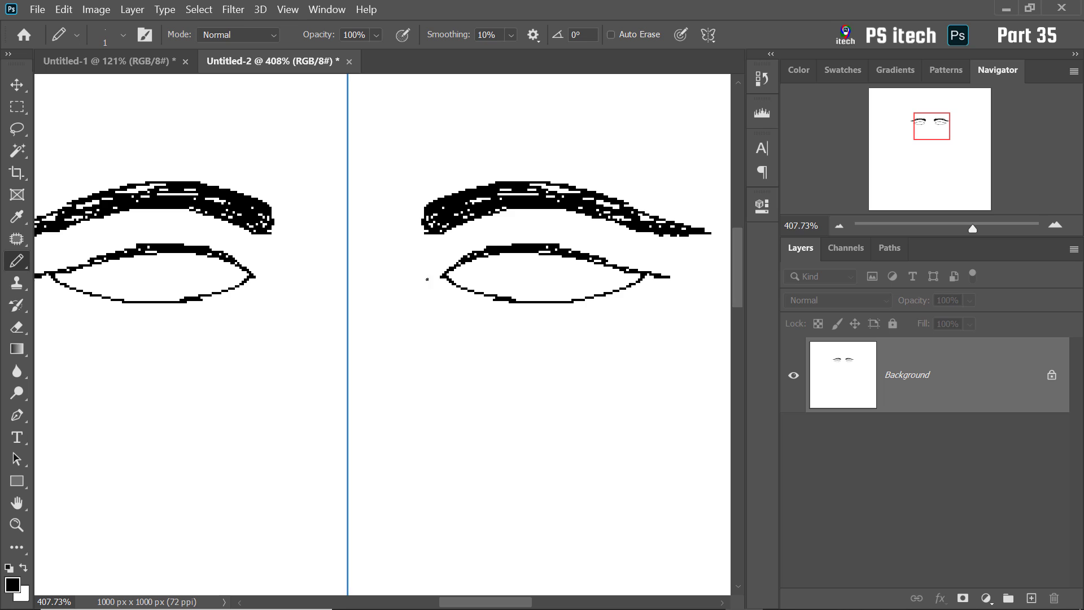
- Thicken the eye's lower lid and draw and shade the round iris and pupil inside the eye
drag(522, 304, 562, 303)
drag(643, 276, 653, 276)
drag(594, 299, 573, 302)
mouse_move(502, 295)
mouse_down()
mouse_move(471, 286)
mouse_move(507, 305)
mouse_move(638, 282)
mouse_up()
mouse_move(506, 254)
mouse_down()
mouse_move(506, 290)
mouse_move(570, 270)
mouse_move(520, 300)
mouse_up()
mouse_move(559, 255)
mouse_down()
mouse_move(572, 270)
mouse_move(528, 298)
mouse_move(559, 258)
mouse_move(511, 256)
mouse_move(536, 292)
mouse_move(528, 260)
mouse_move(540, 274)
mouse_up()
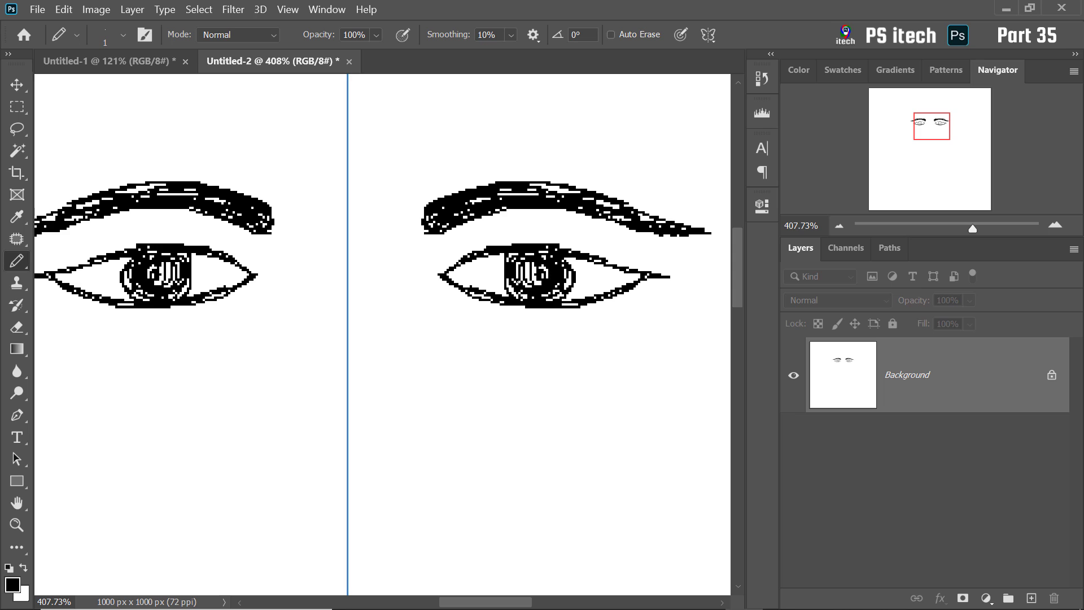
scroll(540, 274, down, 3)
scroll(543, 236, up, 1)
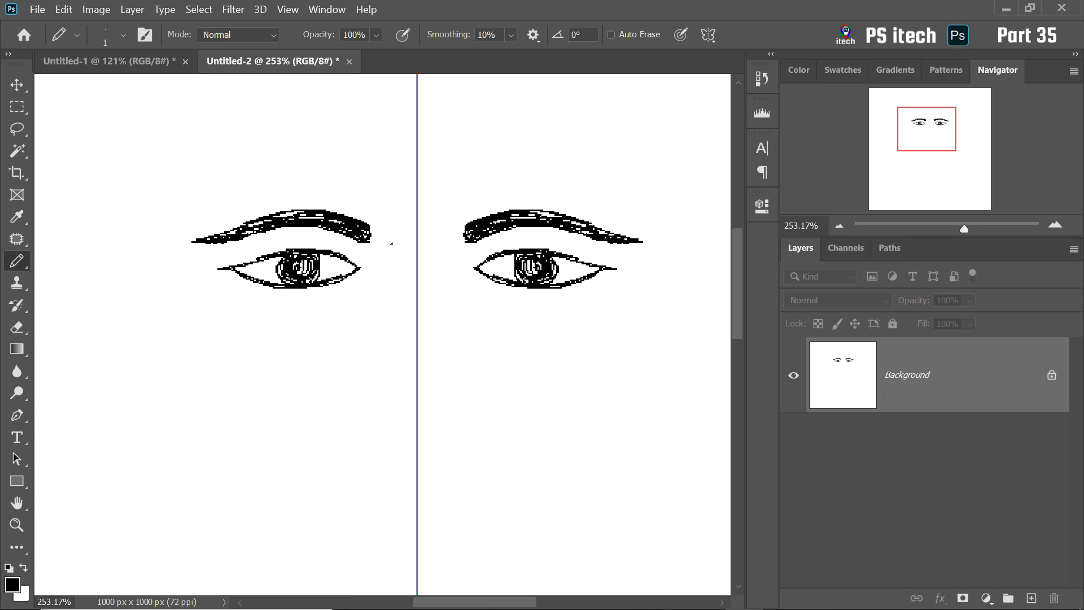
- Draw the nose from between the eyes down to the nostrils, and thicken its sides and base with extra strokes
scroll(391, 244, up, 2)
mouse_move(458, 175)
mouse_down()
mouse_move(454, 244)
mouse_move(482, 334)
mouse_move(431, 343)
mouse_up()
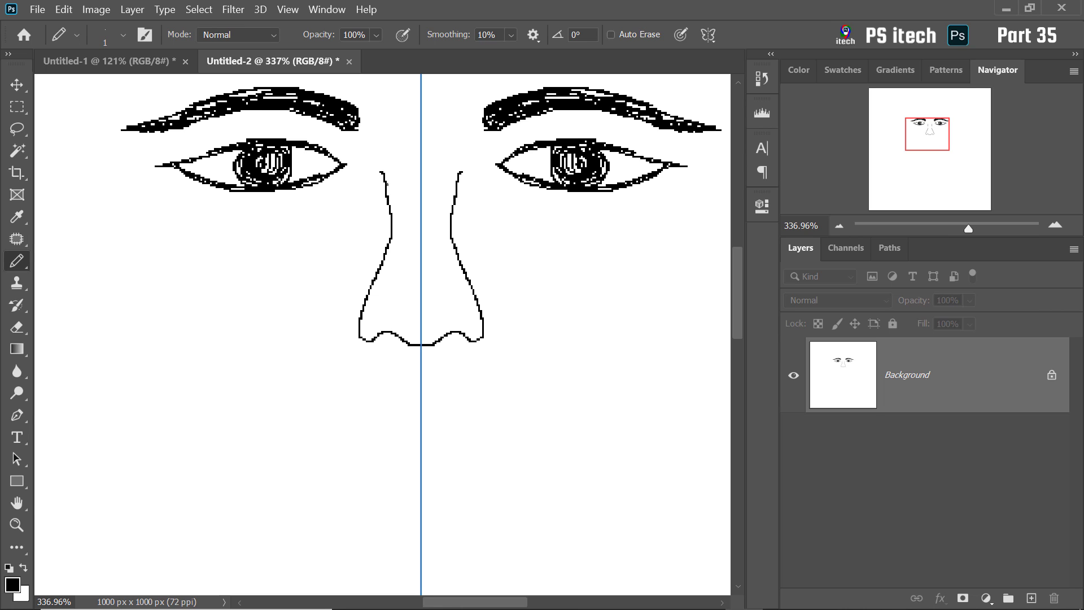
mouse_move(388, 189)
mouse_down()
mouse_move(391, 206)
mouse_move(379, 172)
mouse_up()
mouse_move(390, 215)
mouse_down()
mouse_move(359, 294)
mouse_move(357, 338)
mouse_move(371, 342)
mouse_move(389, 328)
mouse_move(420, 350)
mouse_up()
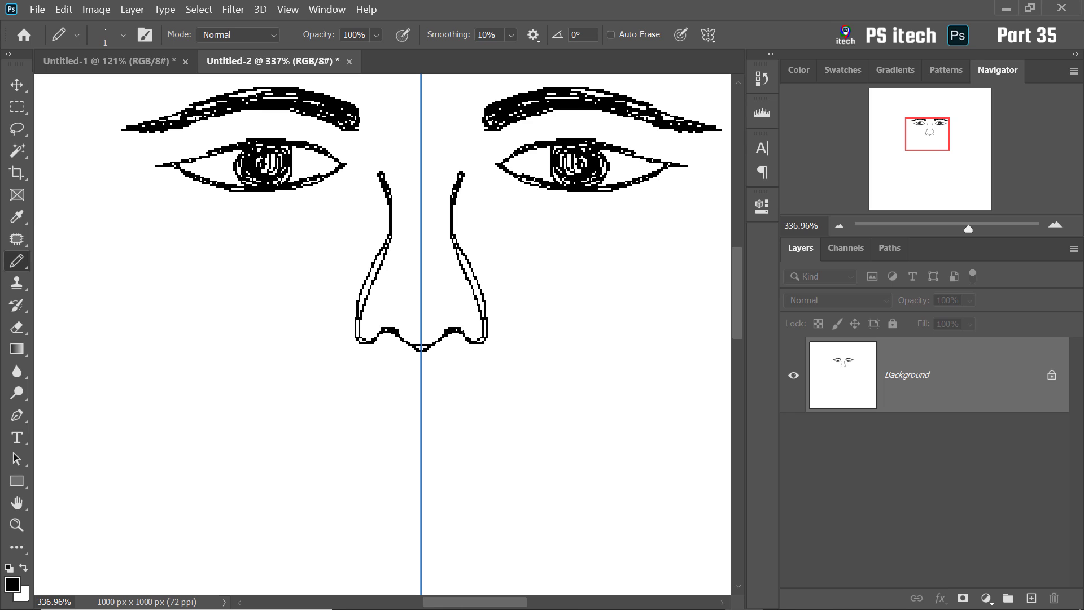
drag(458, 250, 476, 306)
scroll(445, 198, down, 2)
scroll(447, 189, up, 3)
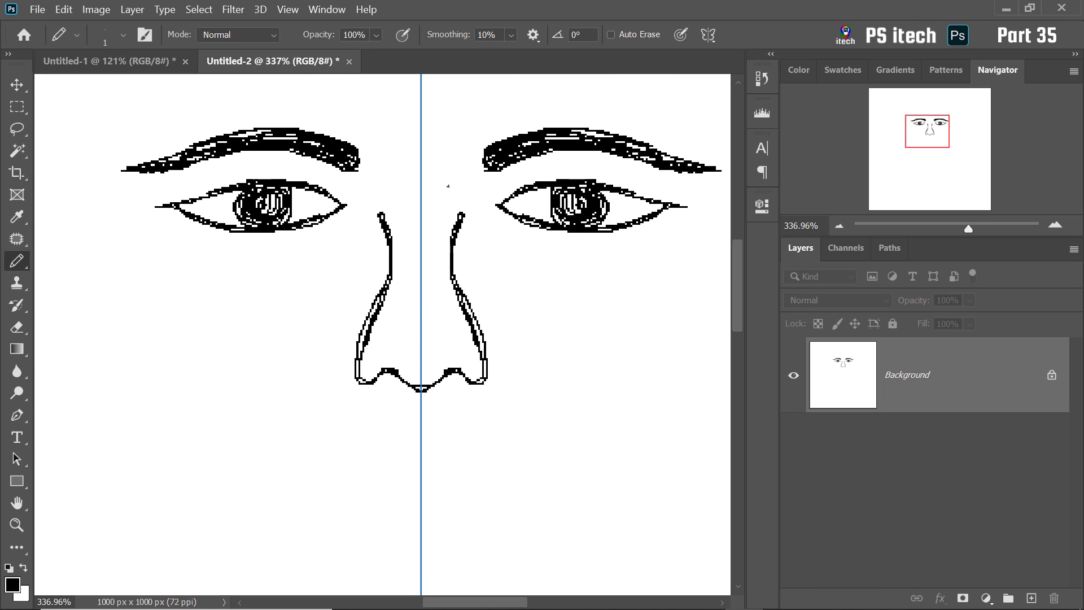
- Draw the upper and lower lip contours below the nose, starting from the symmetry axis
scroll(419, 290, down, 1)
scroll(418, 290, down, 2)
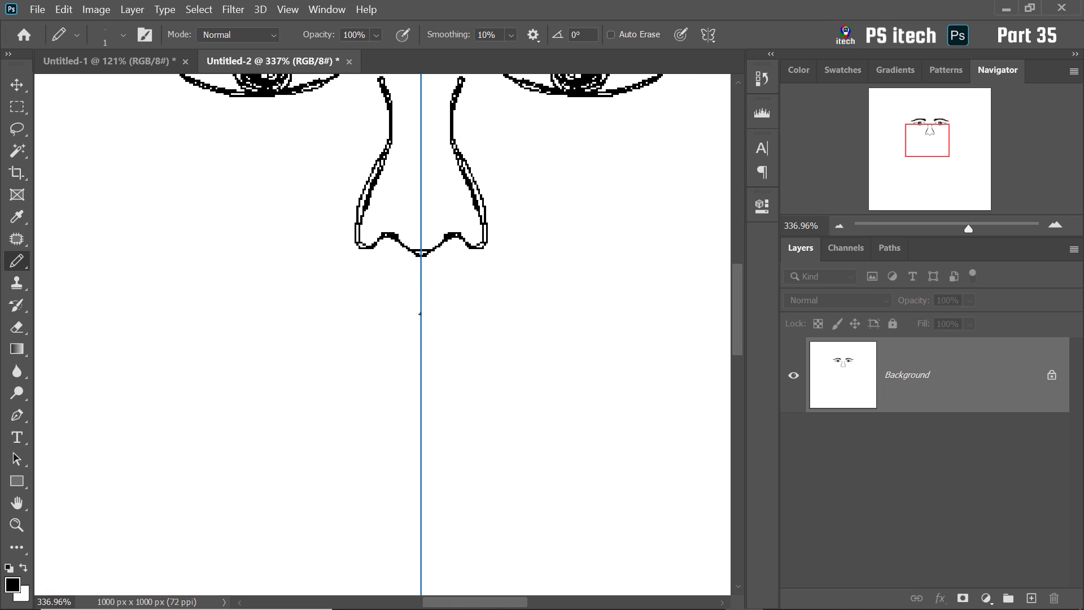
mouse_move(421, 313)
mouse_down()
mouse_move(441, 304)
mouse_move(500, 320)
mouse_up()
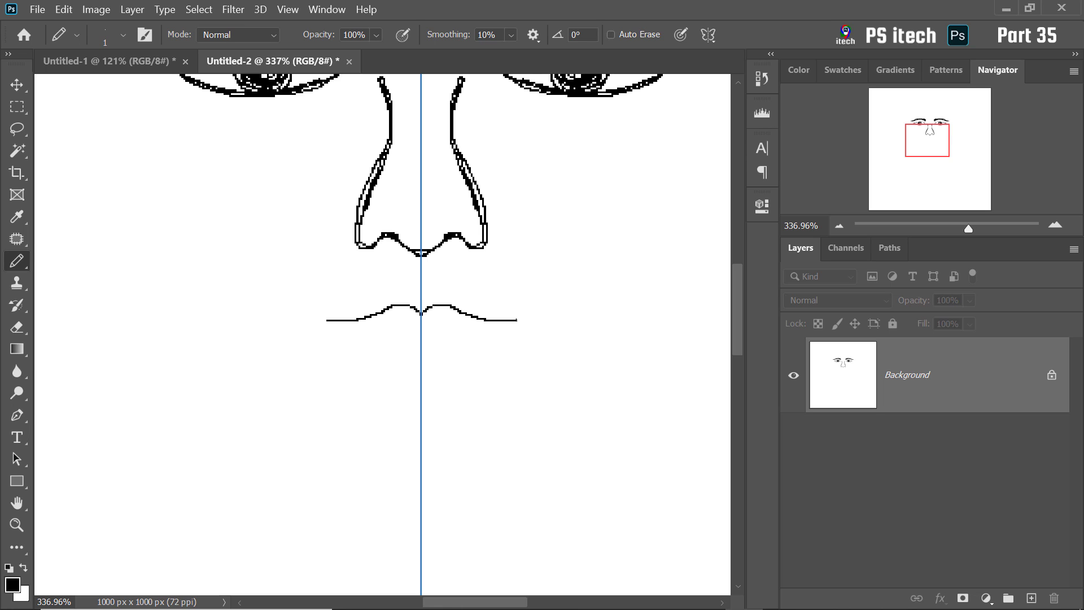
mouse_move(421, 369)
mouse_down()
mouse_move(476, 363)
mouse_move(523, 331)
mouse_move(513, 336)
mouse_up()
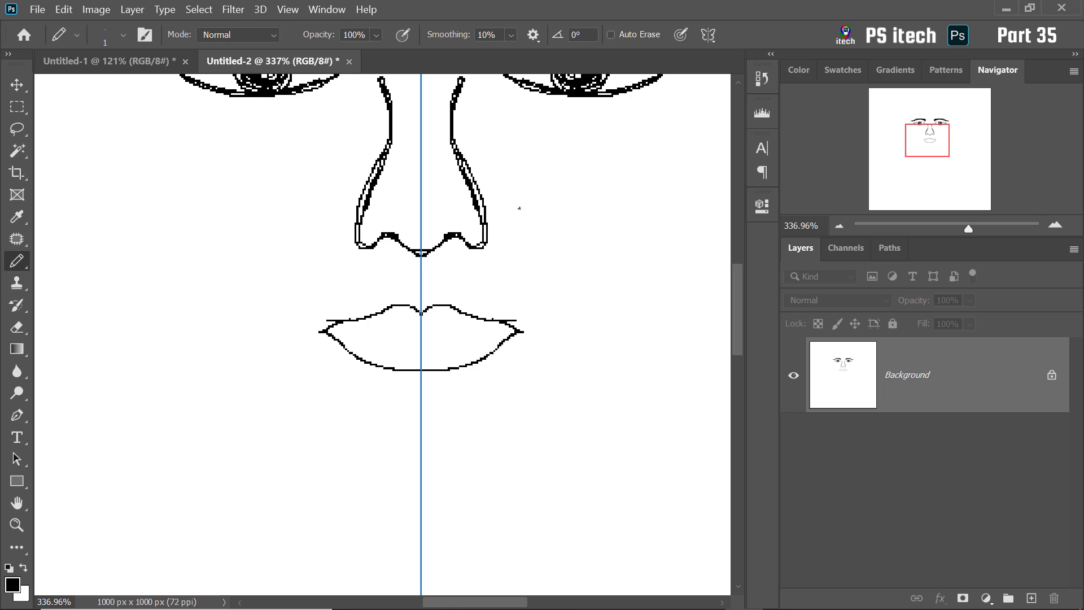
- Erase the stray line at the corner of the upper lip with Auto Erase on, and close the gap with it off
click(611, 34)
scroll(518, 320, up, 5)
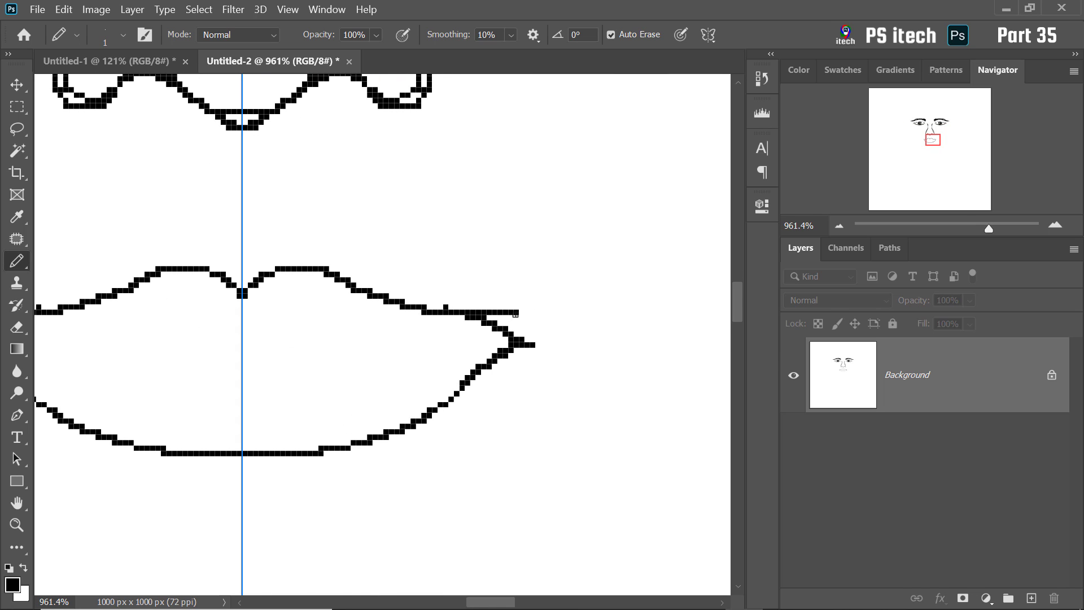
drag(514, 312, 457, 309)
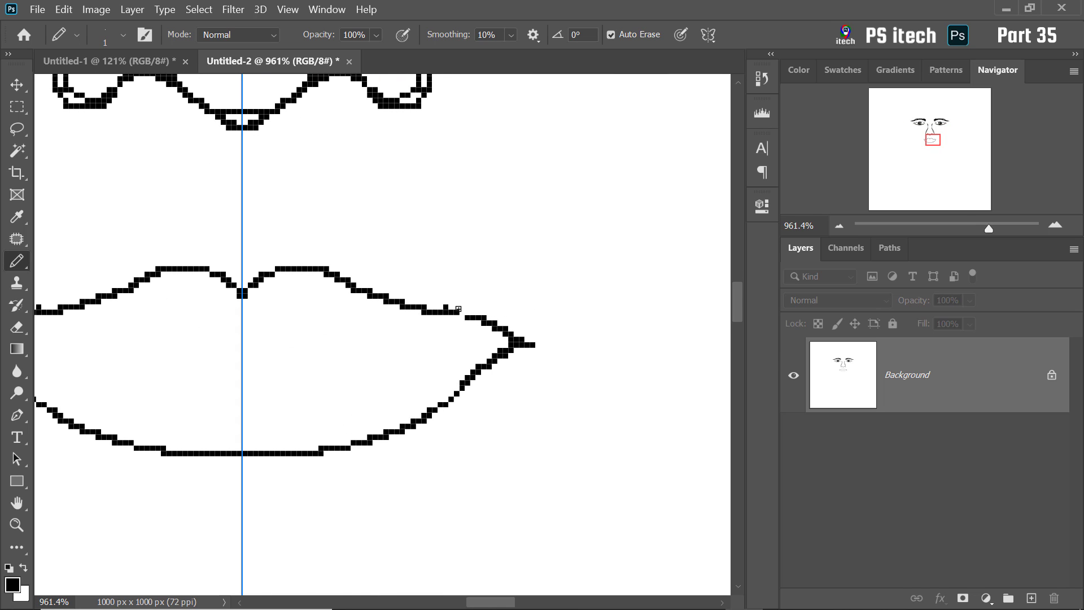
click(611, 35)
drag(457, 313, 464, 317)
scroll(480, 349, down, 5)
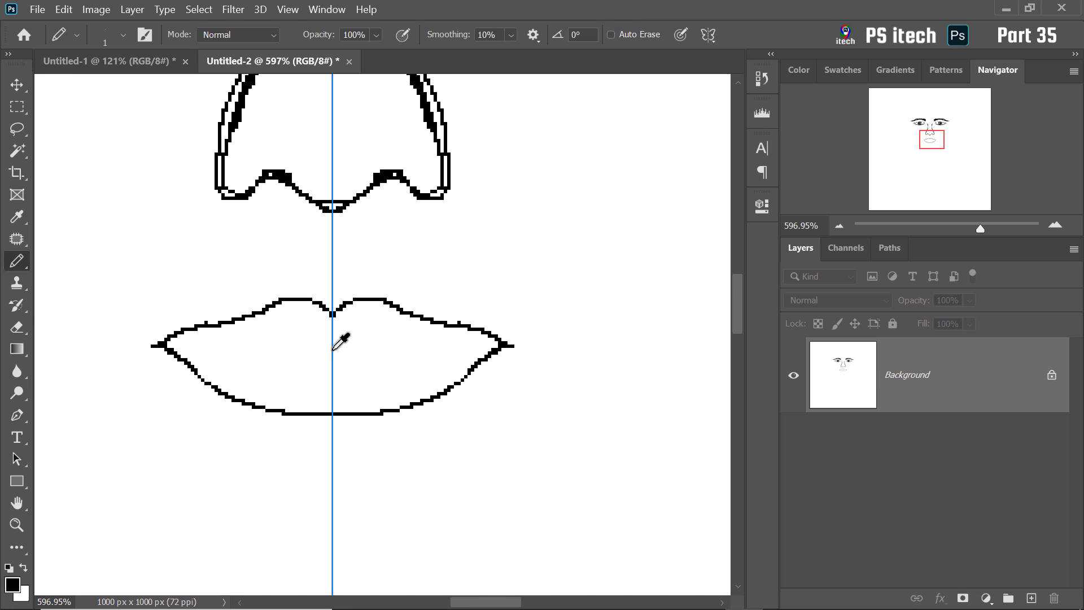
- Draw the parting line between the lips, undoing the first attempt and redrawing it slightly lower
drag(333, 361, 500, 346)
key(ctrl+z)
mouse_move(332, 380)
mouse_down()
mouse_move(346, 362)
mouse_move(394, 347)
mouse_move(498, 345)
mouse_up()
- Draw the face outline around the features, from the top of the forehead on the axis down to the chin
scroll(363, 306, down, 2)
scroll(364, 306, down, 9)
drag(406, 112, 418, 191)
scroll(419, 191, up, 2)
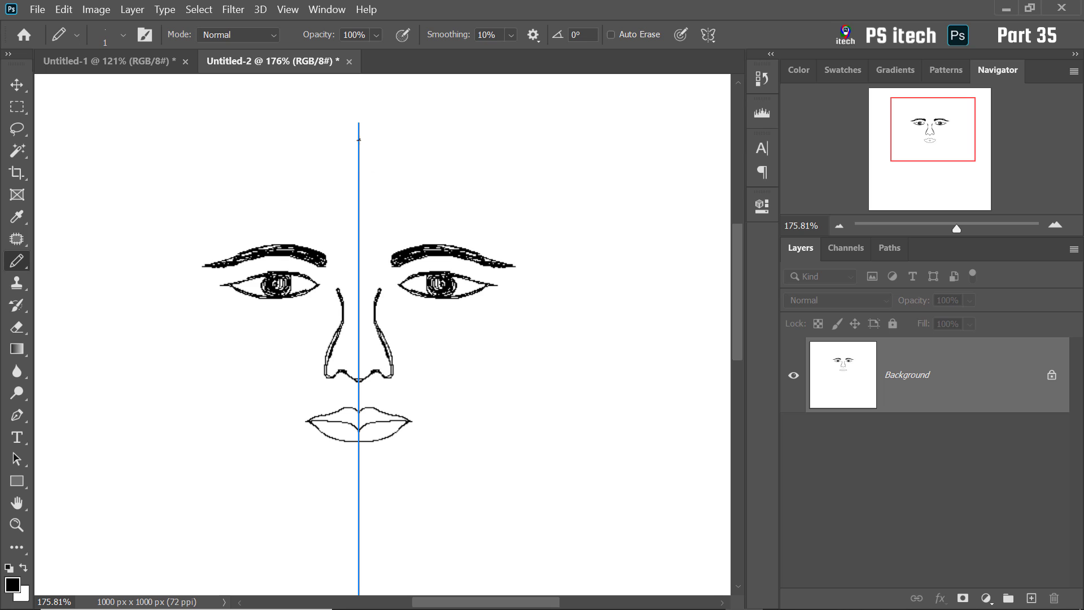
mouse_move(359, 137)
mouse_down()
mouse_move(463, 147)
mouse_move(498, 180)
mouse_move(526, 268)
mouse_move(525, 344)
mouse_move(504, 426)
mouse_move(455, 478)
mouse_move(359, 522)
mouse_up()
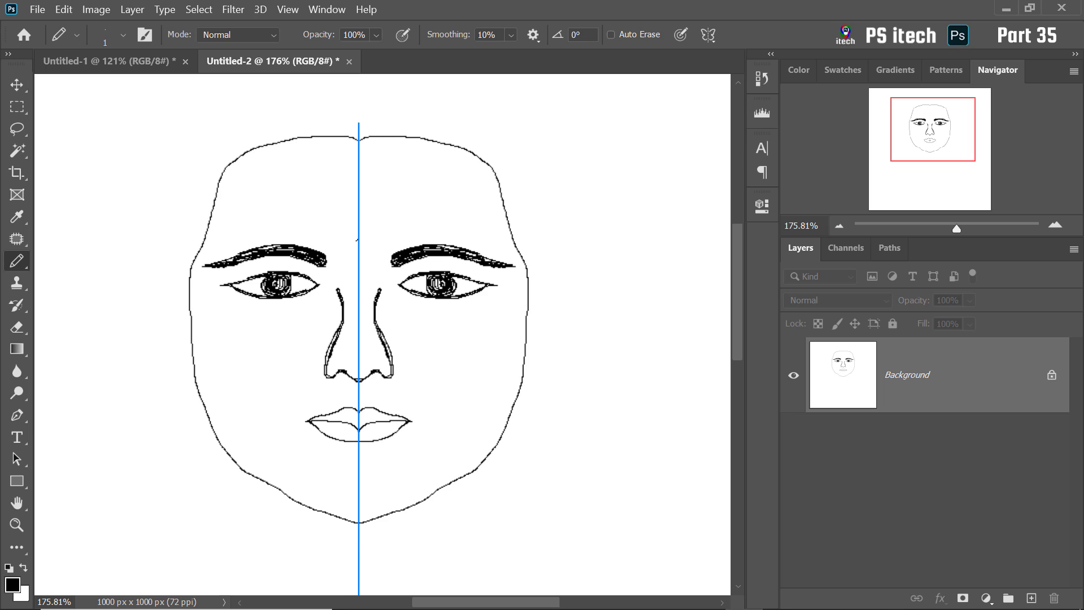
- Add mirrored ears at the sides of the face and draw their inner curves, undoing unwanted strokes
scroll(522, 293, up, 1)
mouse_move(530, 270)
mouse_down()
mouse_move(564, 288)
mouse_move(553, 358)
mouse_move(521, 373)
mouse_up()
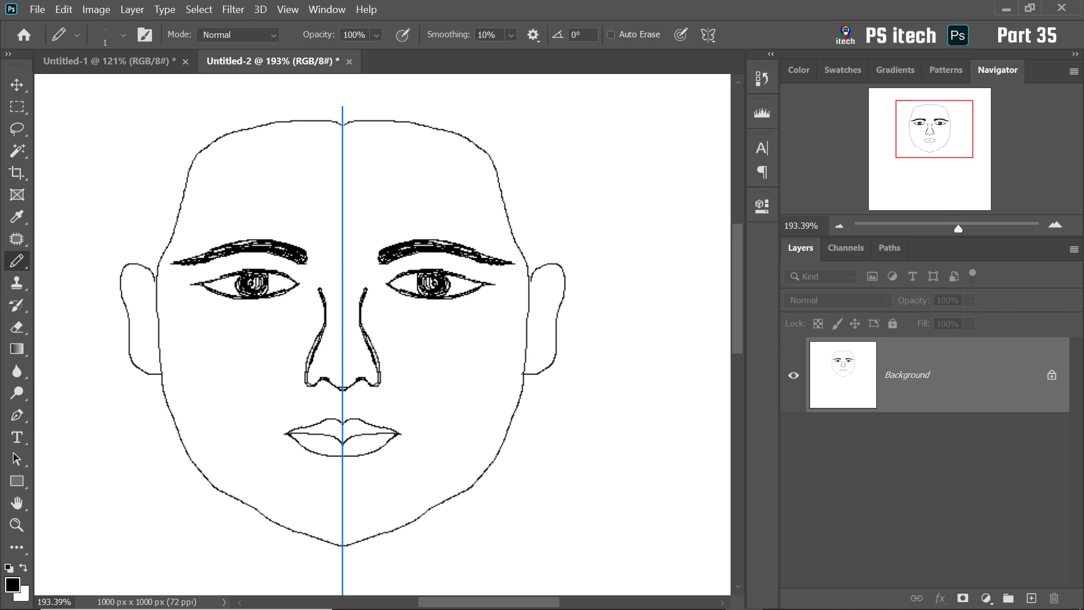
mouse_move(541, 302)
mouse_down()
mouse_move(549, 283)
mouse_move(538, 364)
mouse_move(536, 347)
mouse_up()
key(ctrl+z)
key(ctrl+z)
scroll(429, 206, down, 4)
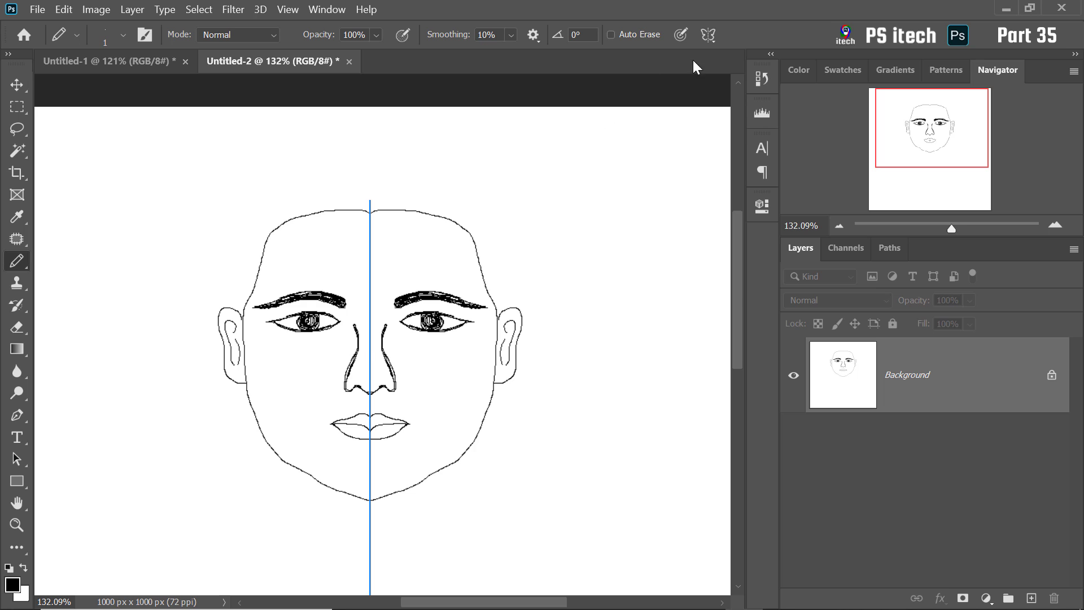
- Turn the painting symmetry off and draw an asymmetrical hair outline over the head, with an inner curve at its right end
click(709, 35)
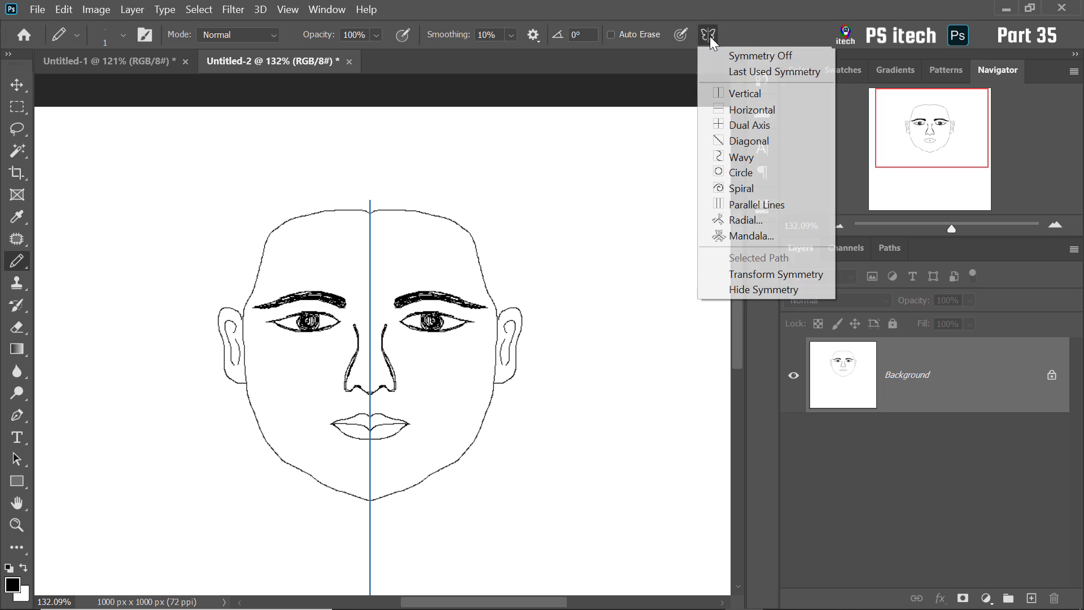
click(770, 57)
mouse_move(452, 219)
mouse_down()
mouse_move(467, 171)
mouse_move(443, 148)
mouse_move(382, 132)
mouse_move(340, 135)
mouse_move(267, 170)
mouse_move(243, 204)
mouse_move(242, 321)
mouse_up()
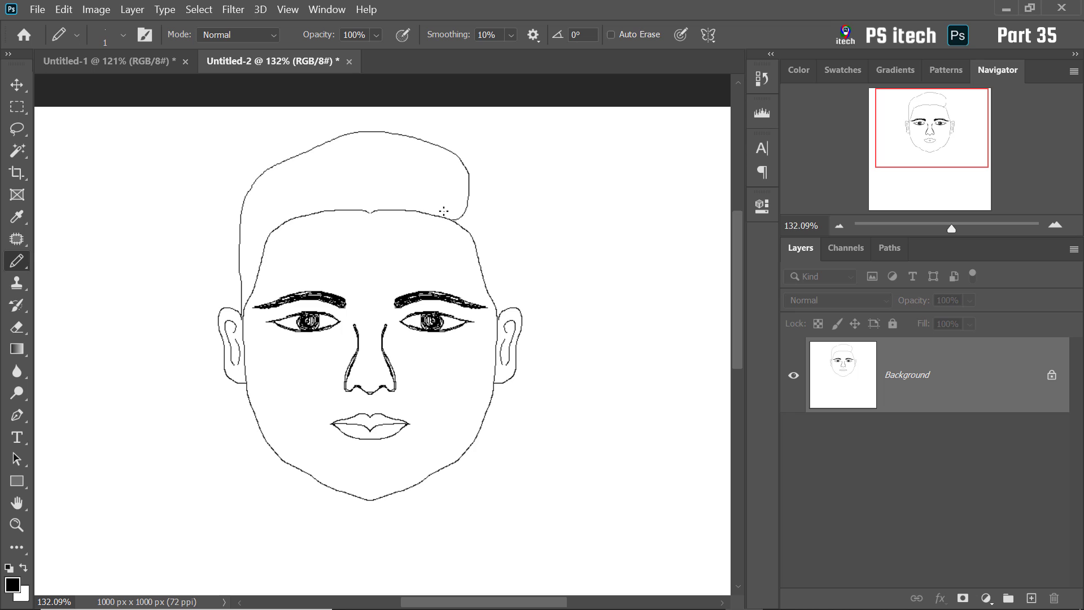
scroll(450, 201, up, 4)
mouse_move(478, 232)
mouse_down()
mouse_move(502, 201)
mouse_move(470, 123)
mouse_move(446, 121)
mouse_up()
scroll(507, 165, down, 3)
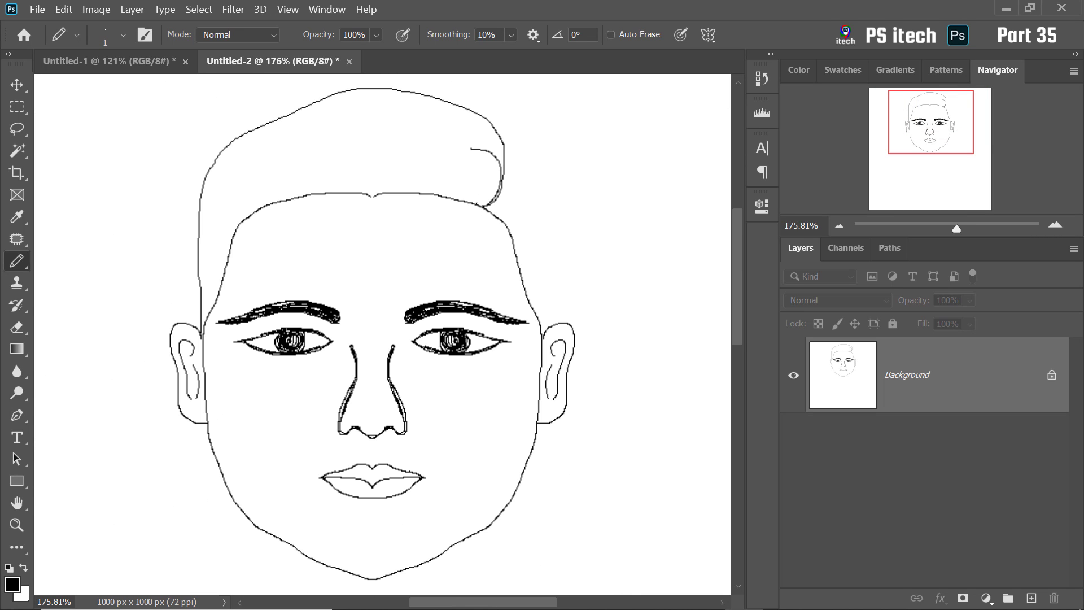
- Fill the right end of the hair outline with curved strands converging on the swept tip above the forehead's right corner
drag(388, 171, 483, 207)
drag(398, 181, 480, 205)
drag(375, 181, 473, 198)
mouse_move(406, 117)
mouse_down()
mouse_move(495, 200)
mouse_move(504, 158)
mouse_up()
mouse_move(379, 100)
mouse_down()
mouse_move(500, 157)
mouse_move(355, 113)
mouse_up()
drag(496, 161, 372, 125)
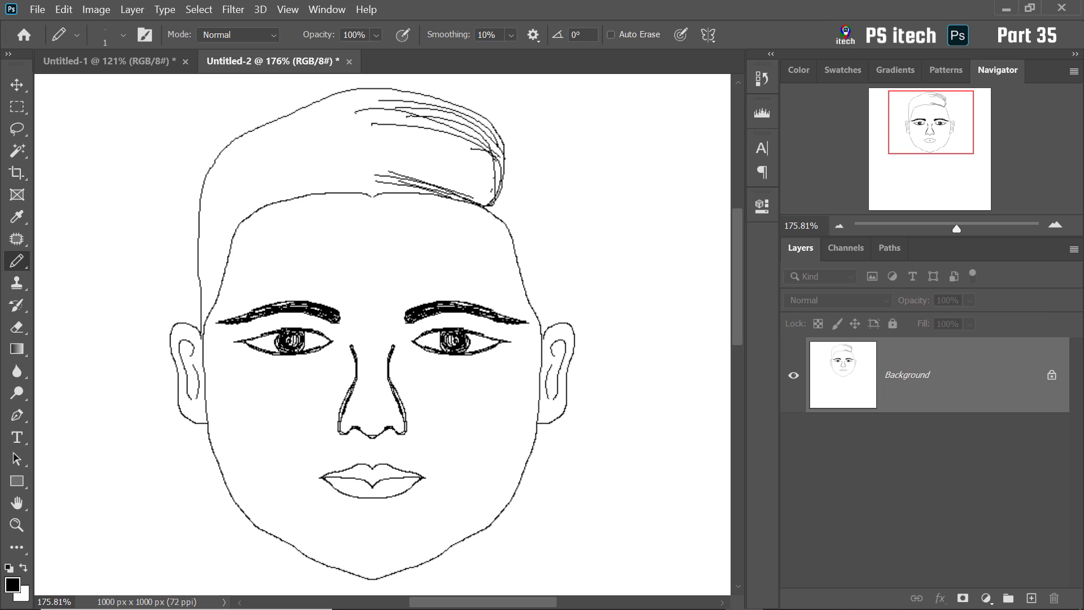
drag(496, 189, 381, 126)
mouse_move(496, 198)
mouse_down()
mouse_move(359, 136)
mouse_move(399, 139)
mouse_up()
mouse_move(497, 200)
mouse_down()
mouse_move(436, 172)
mouse_move(421, 150)
mouse_up()
mouse_move(493, 200)
mouse_down()
mouse_move(438, 155)
mouse_move(422, 179)
mouse_up()
drag(483, 200, 381, 155)
- Draw hair strands across the middle of the hair, sweeping from the crown toward the left and down to the hairline
mouse_move(405, 119)
mouse_down()
mouse_move(285, 120)
mouse_move(221, 167)
mouse_up()
drag(372, 97, 289, 133)
drag(379, 149, 279, 161)
drag(423, 116, 272, 131)
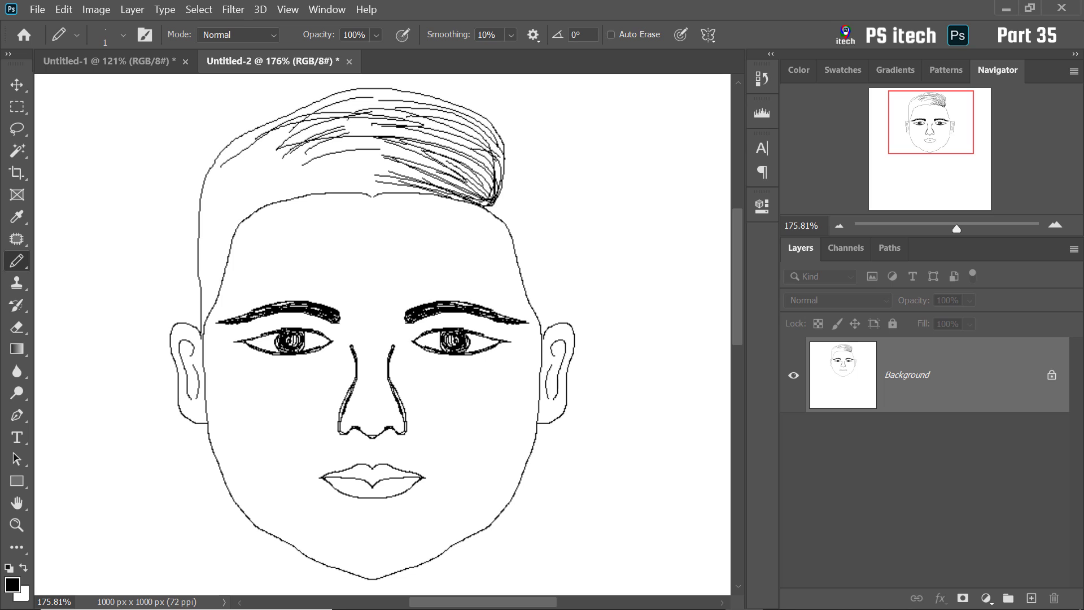
mouse_move(388, 142)
mouse_down()
mouse_move(274, 155)
mouse_move(271, 189)
mouse_up()
mouse_move(397, 197)
mouse_down()
mouse_move(275, 162)
mouse_move(279, 172)
mouse_up()
drag(387, 182, 268, 186)
- Draw strands down the left side of the hair, between the outer outline and the hairline, toward the left ear
drag(341, 191, 226, 222)
mouse_move(276, 149)
mouse_down()
mouse_move(202, 280)
mouse_move(214, 186)
mouse_up()
mouse_move(268, 121)
mouse_down()
mouse_move(200, 202)
mouse_move(204, 246)
mouse_up()
drag(252, 197, 205, 309)
drag(227, 252, 208, 310)
drag(277, 159, 210, 233)
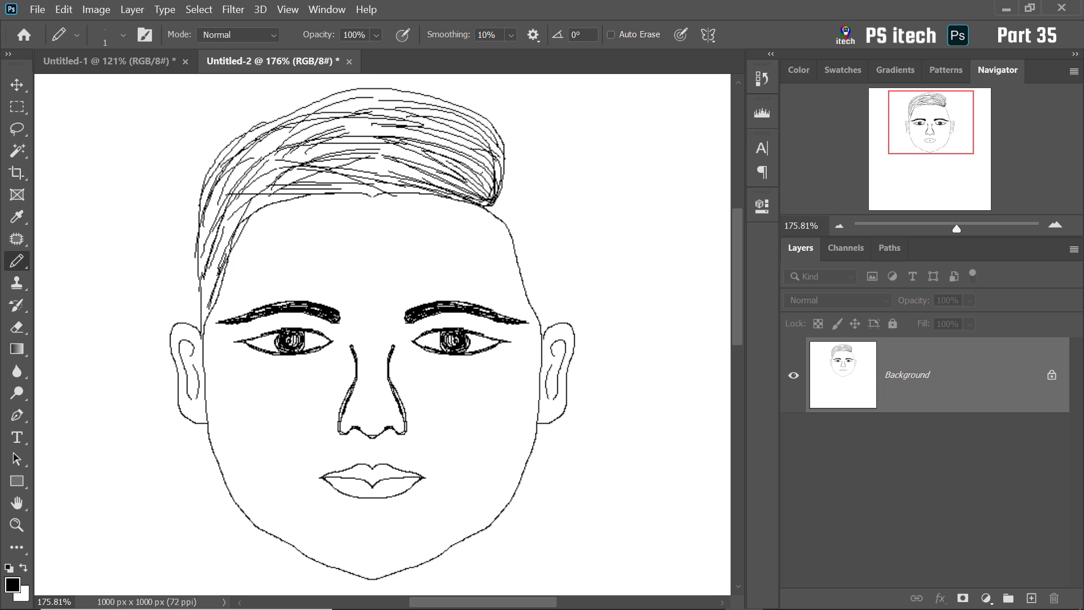
- Add a short tuft of side hair from the swept tip down toward the right ear and fill it with strands
mouse_move(493, 196)
mouse_down()
mouse_move(518, 179)
mouse_move(541, 327)
mouse_move(502, 184)
mouse_move(535, 246)
mouse_up()
mouse_move(533, 214)
mouse_down()
mouse_move(509, 179)
mouse_move(531, 175)
mouse_up()
drag(535, 204, 537, 231)
drag(492, 204, 525, 221)
drag(489, 211, 532, 251)
drag(505, 223, 540, 314)
drag(499, 201, 536, 271)
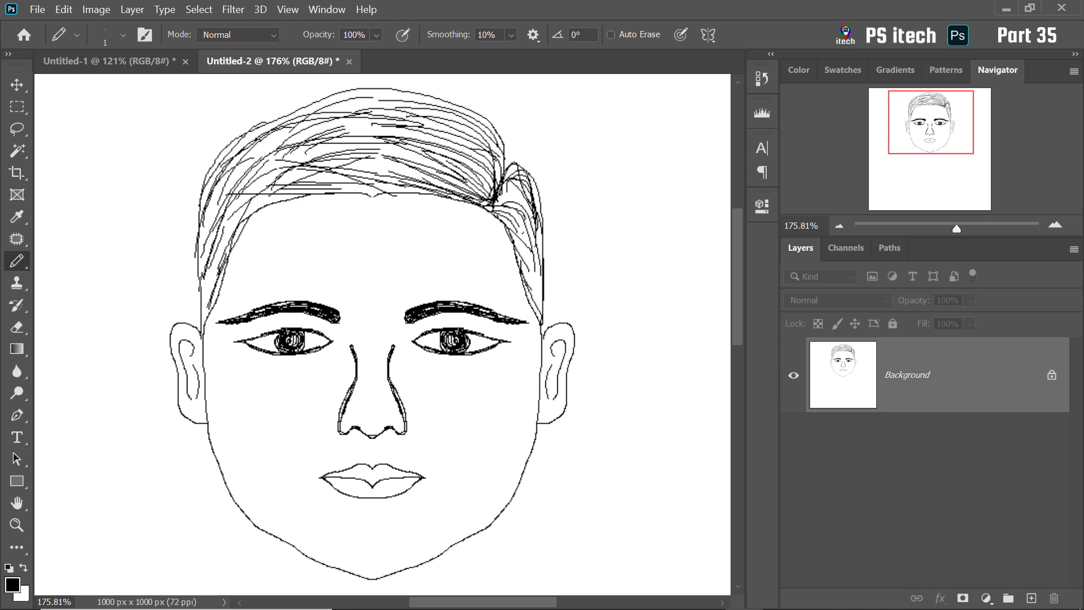
drag(522, 232, 528, 284)
drag(501, 188, 534, 307)
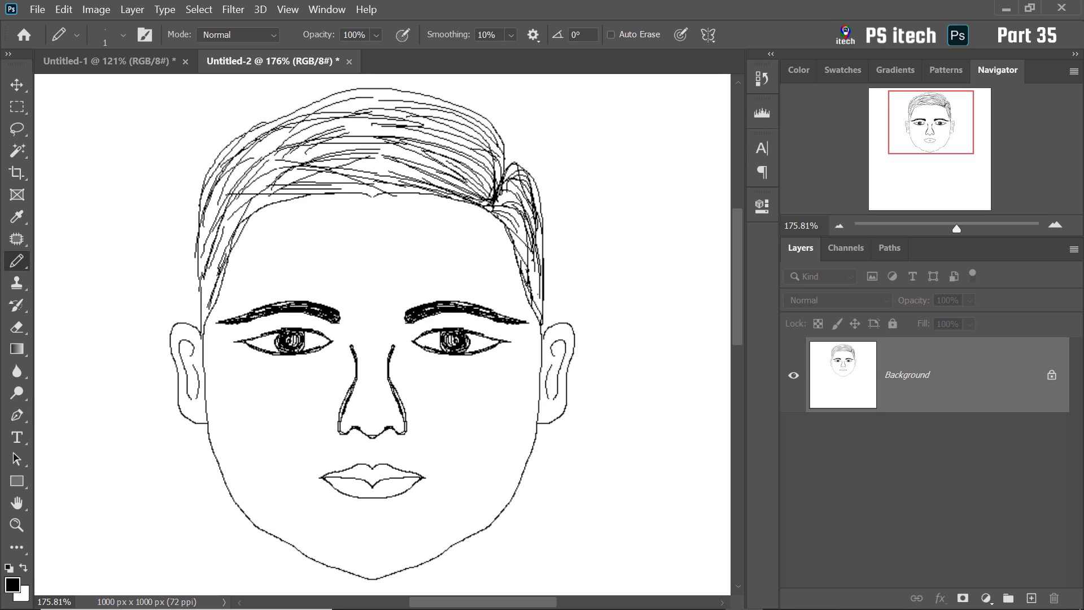
scroll(344, 153, down, 5)
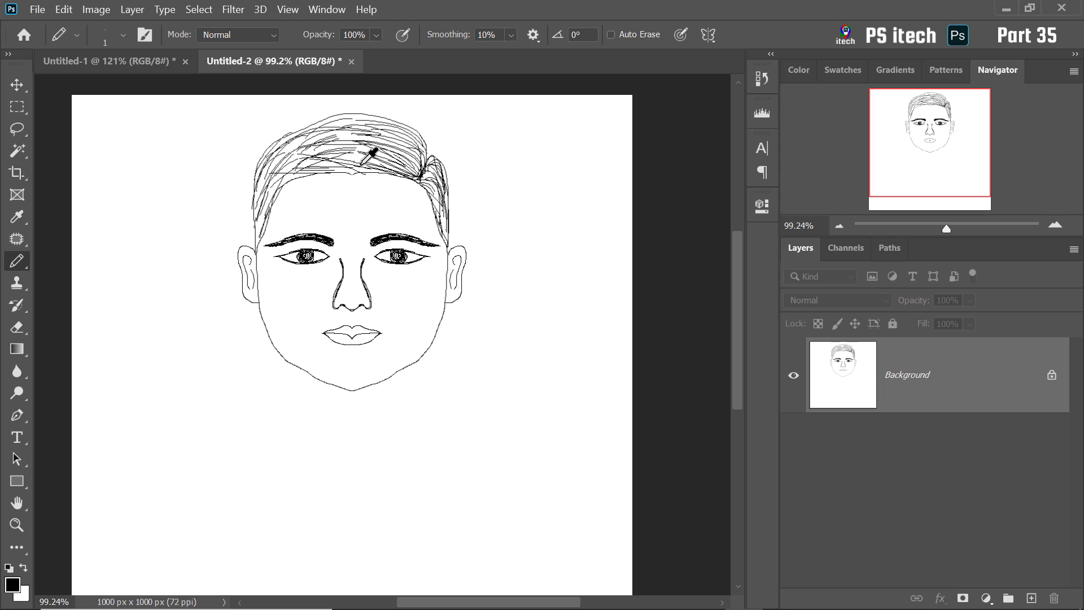